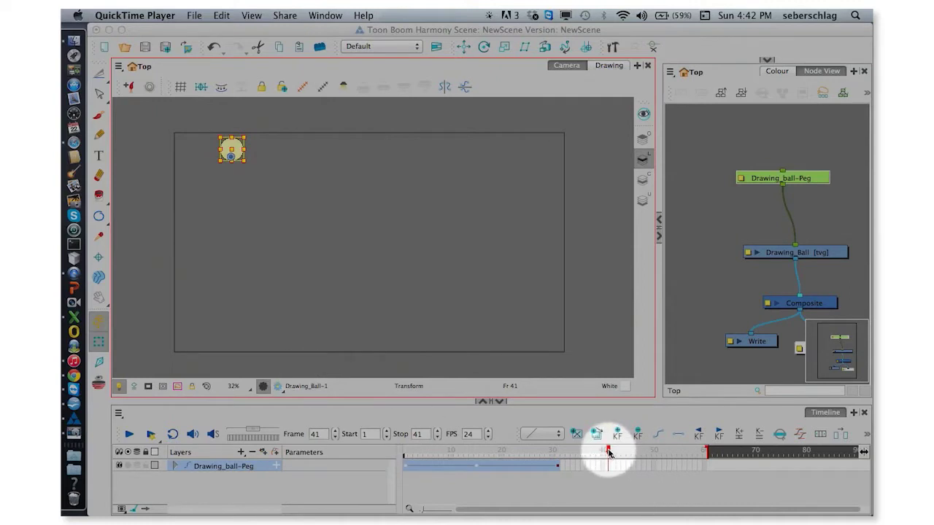
# Rewind to frame 1 and replay the bounce animation several times to review it
pyautogui.moveTo(609, 453)
pyautogui.mouseDown()
pyautogui.moveTo(531, 448)
pyautogui.moveTo(379, 473)
pyautogui.mouseUp()
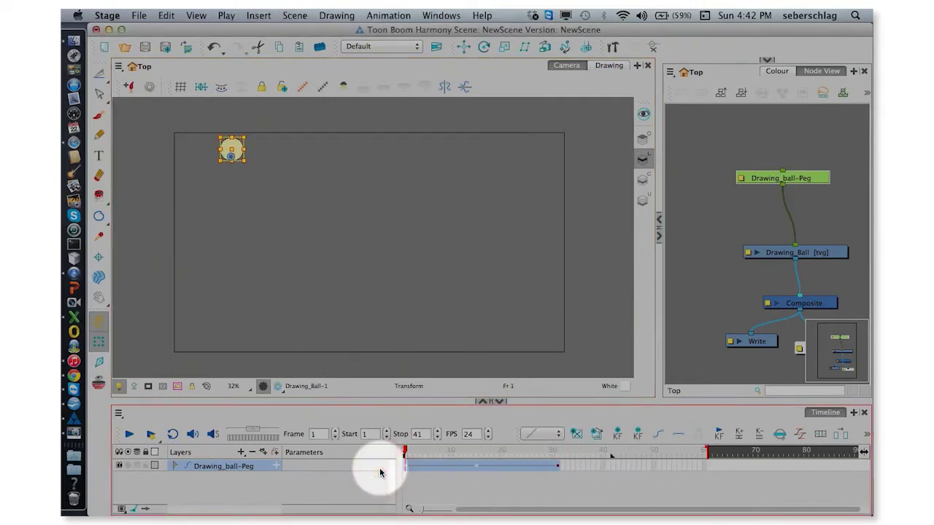
pyautogui.click(128, 436)
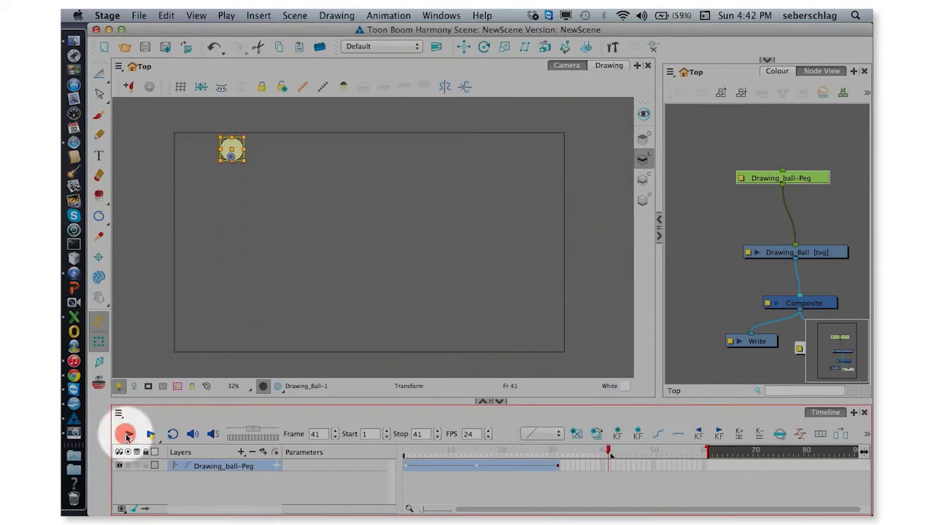
pyautogui.click(127, 436)
pyautogui.click(127, 435)
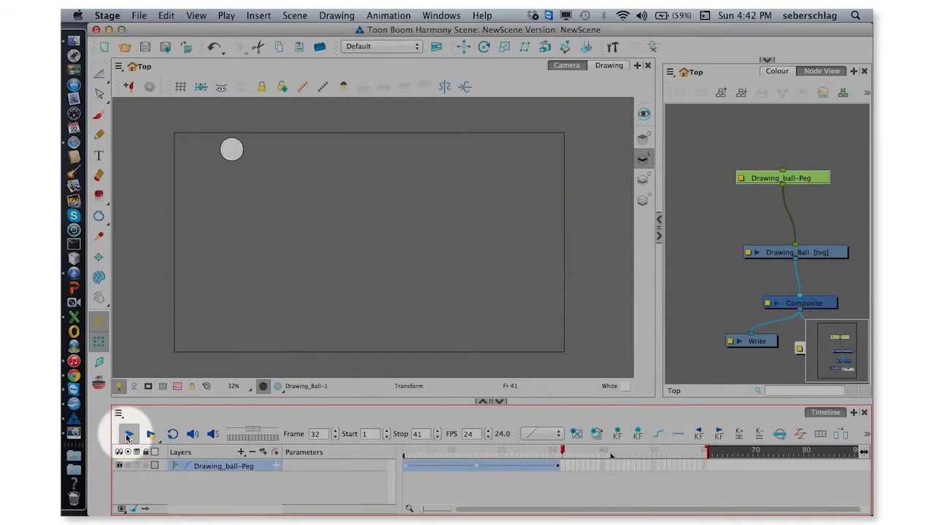
pyautogui.click(127, 436)
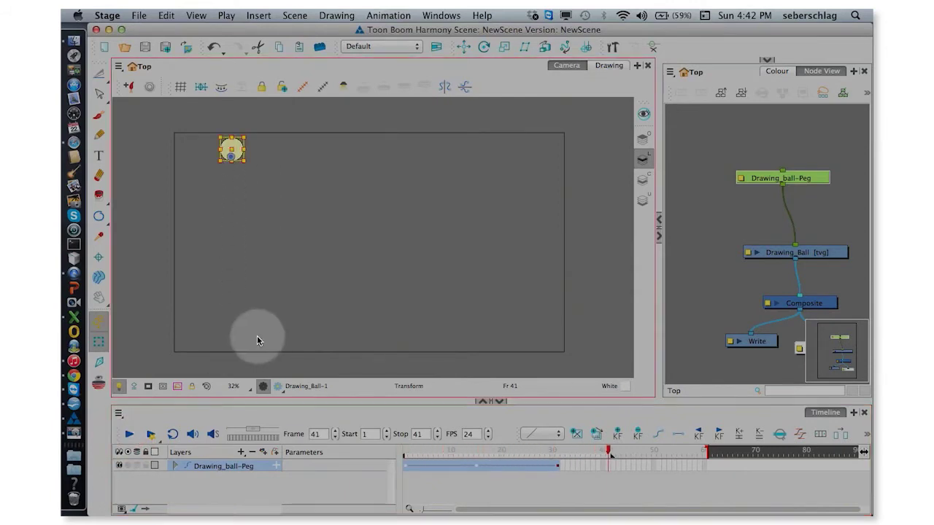
pyautogui.click(239, 154)
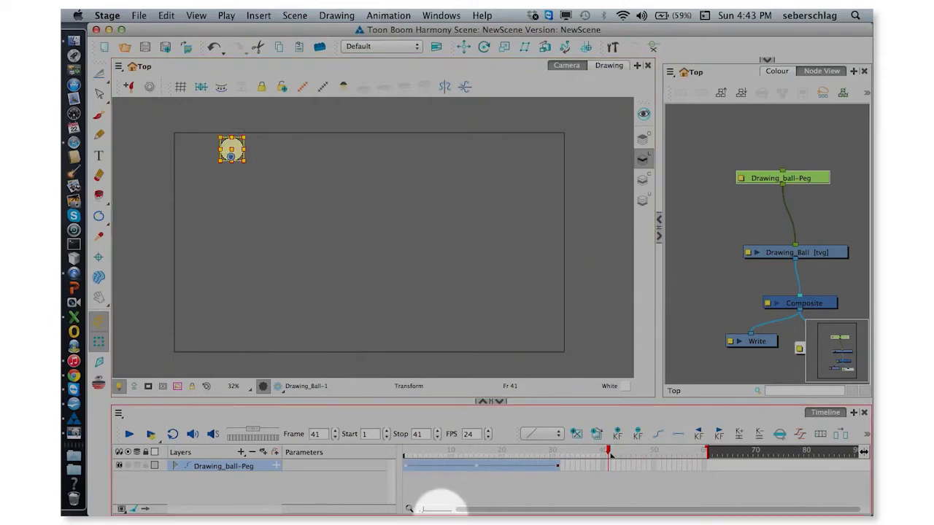
# Give the frame 1 keyframe an ease-out with a right time ratio of 80
pyautogui.click(406, 467)
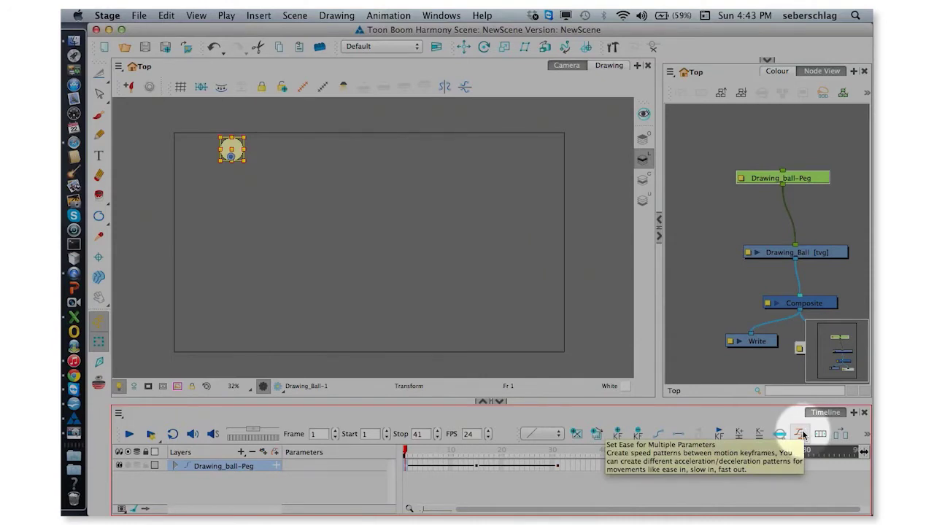
pyautogui.click(801, 434)
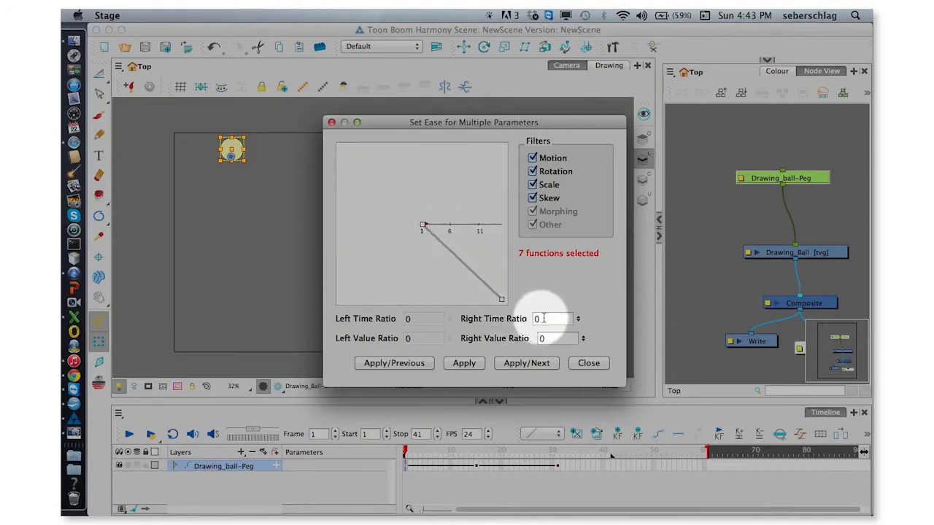
pyautogui.click(551, 319)
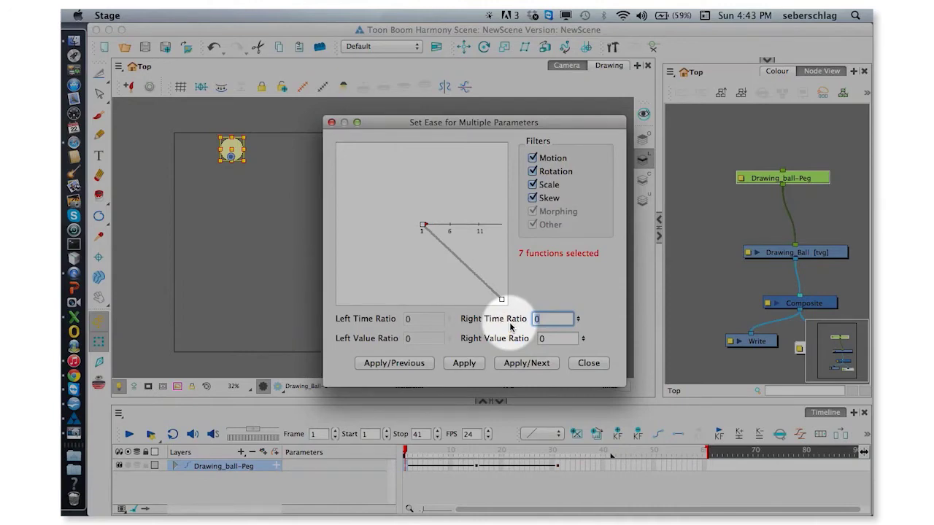
pyautogui.write('80')
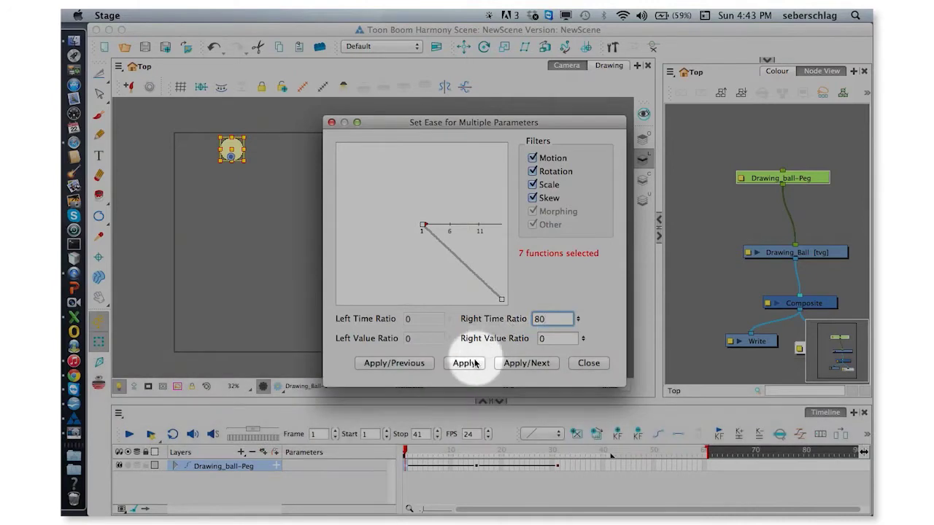
pyautogui.click(467, 362)
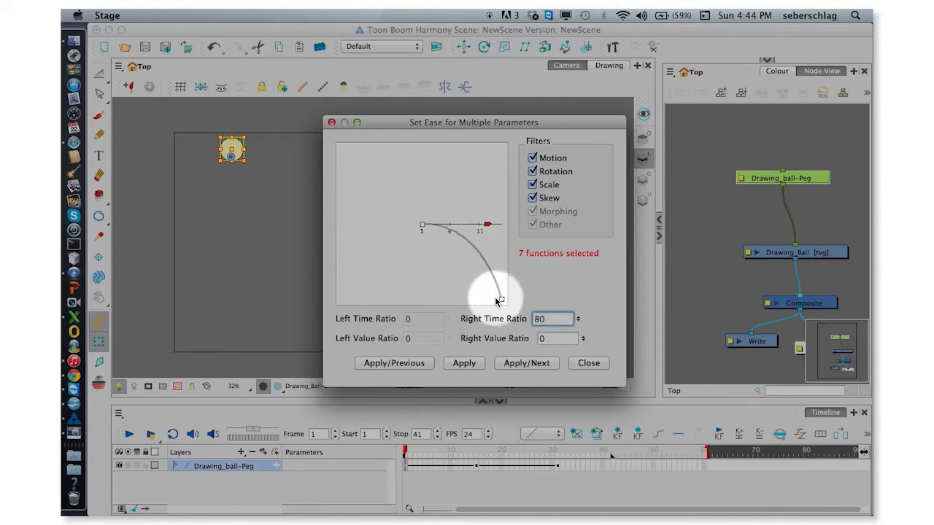
pyautogui.click(588, 363)
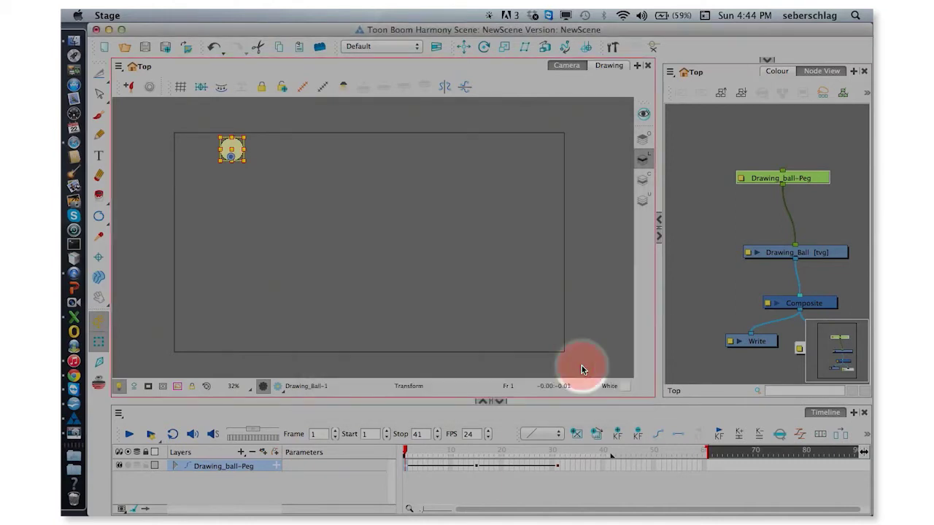
# Play the eased animation and make the frame 31 keyframe a motion keyframe
pyautogui.click(130, 435)
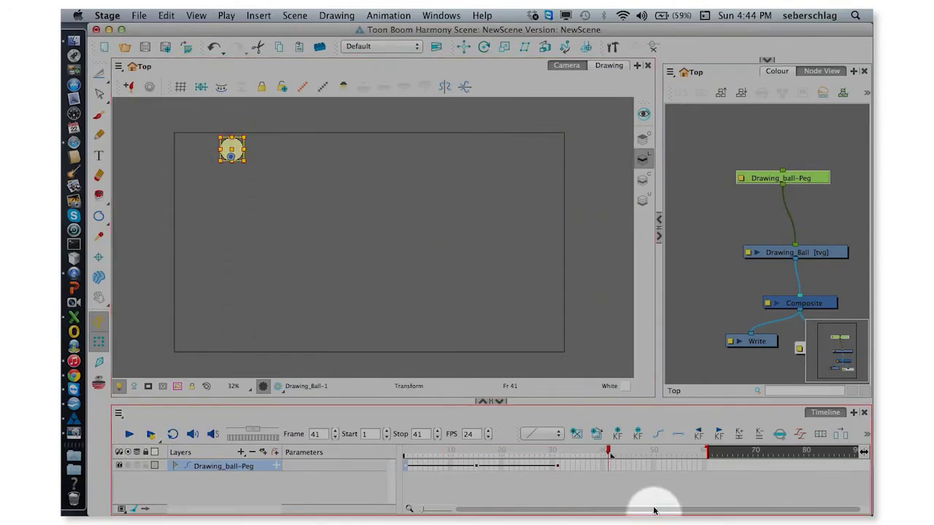
pyautogui.click(558, 464)
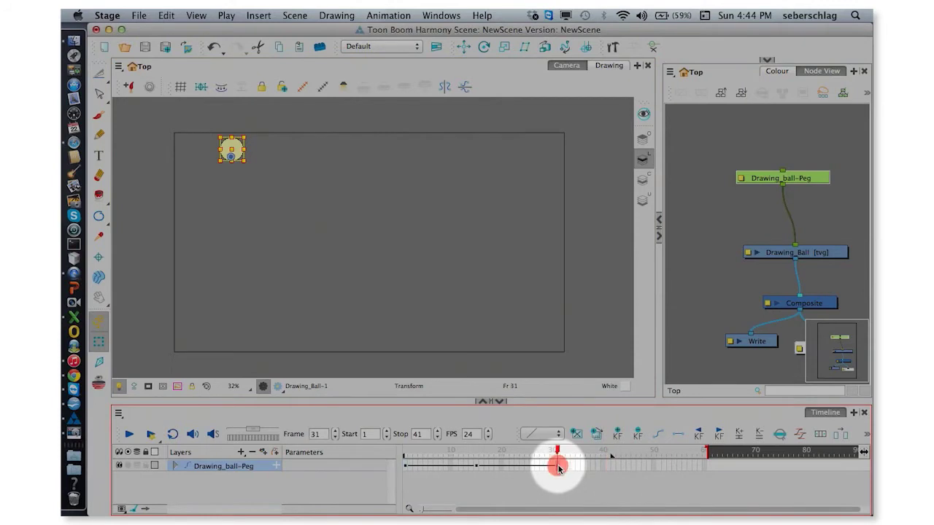
pyautogui.click(658, 438)
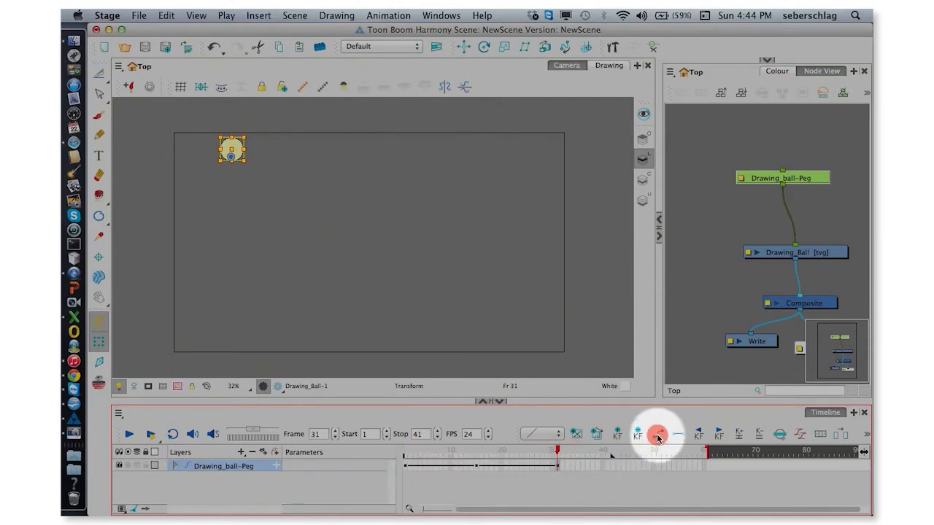
# Ease into the frame 31 keyframe with a left time ratio of 80
pyautogui.click(800, 435)
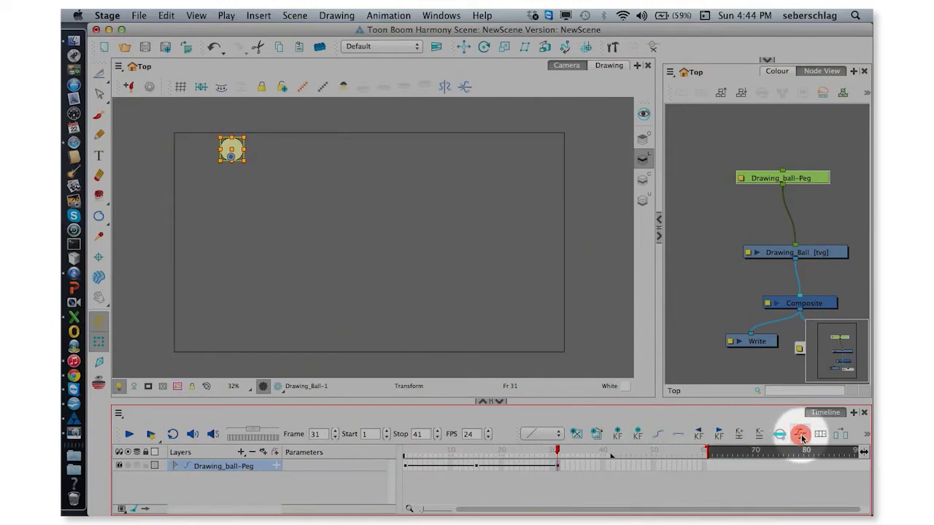
pyautogui.click(416, 320)
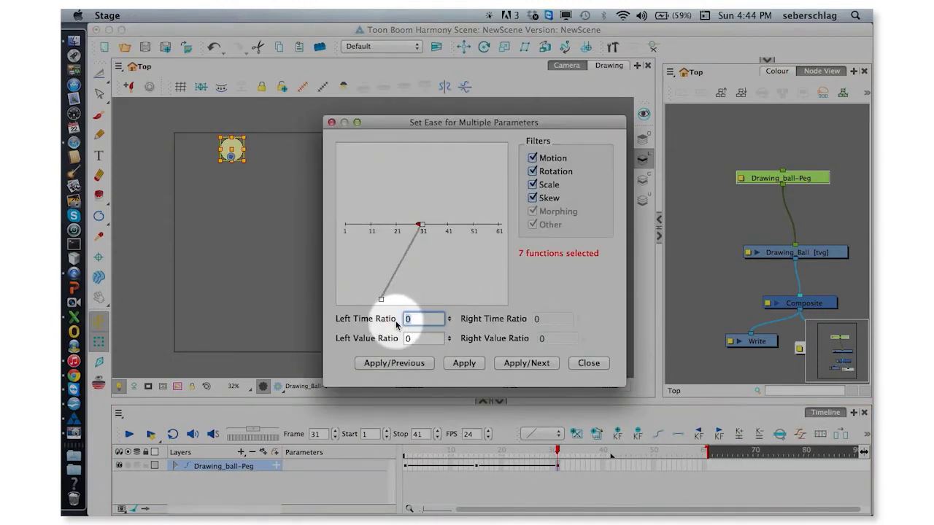
pyautogui.write('80')
pyautogui.click(464, 362)
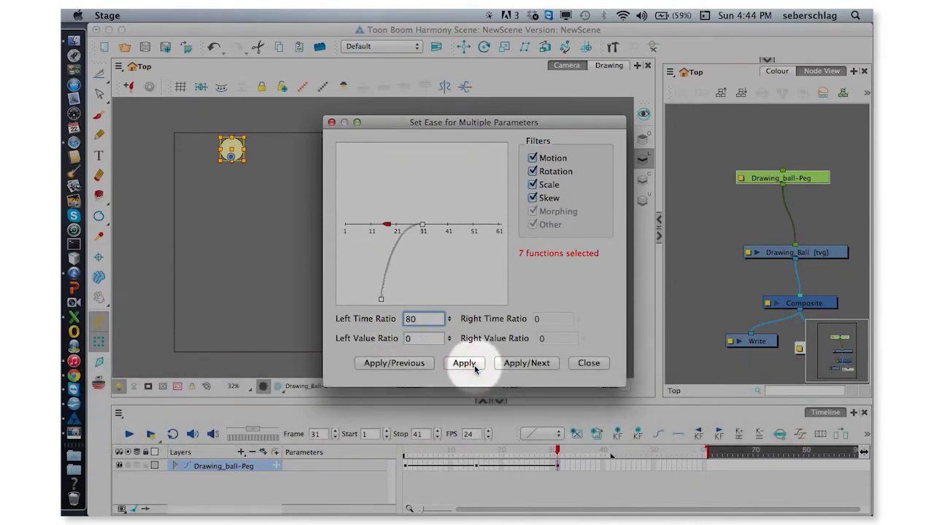
pyautogui.click(588, 363)
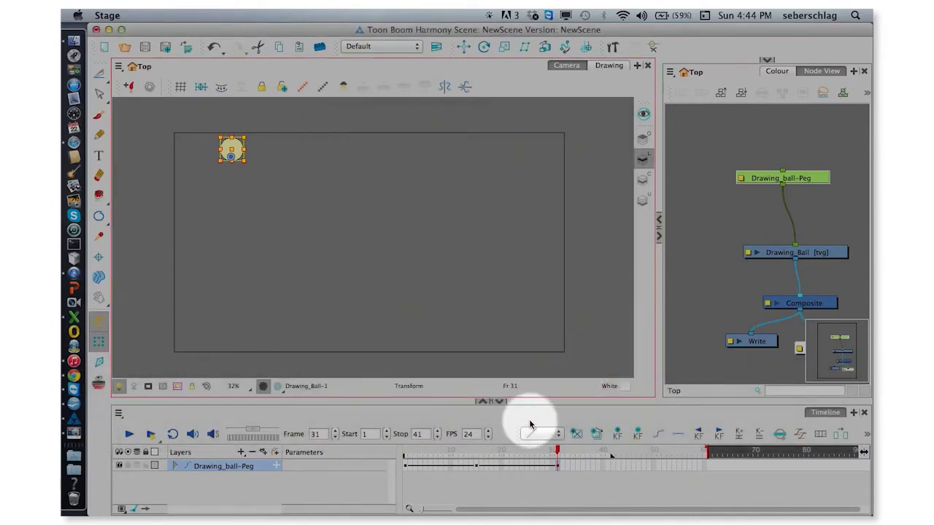
# Scrub the motion, end the playback range at frame 31 and play it looping
pyautogui.click(416, 452)
pyautogui.moveTo(418, 453); pyautogui.dragTo(558, 451)
pyautogui.click(398, 434)
pyautogui.write('31')
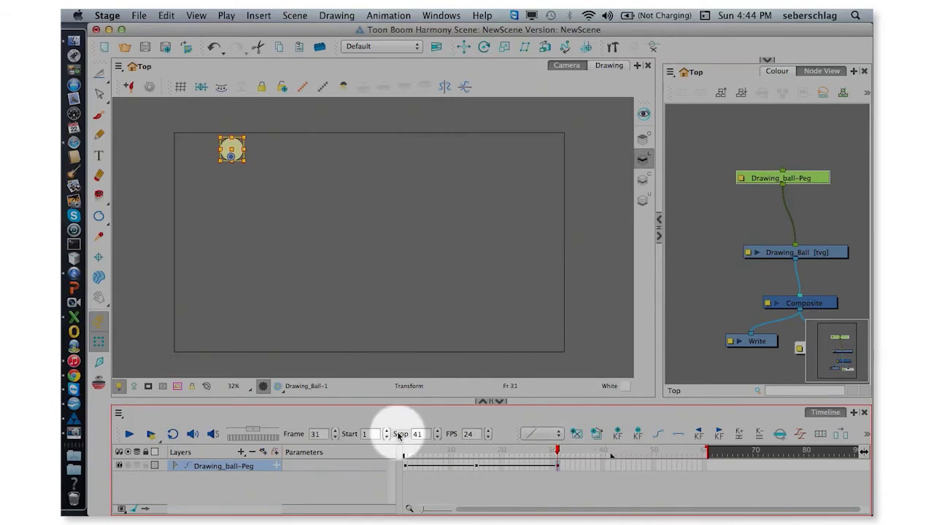
pyautogui.click(173, 434)
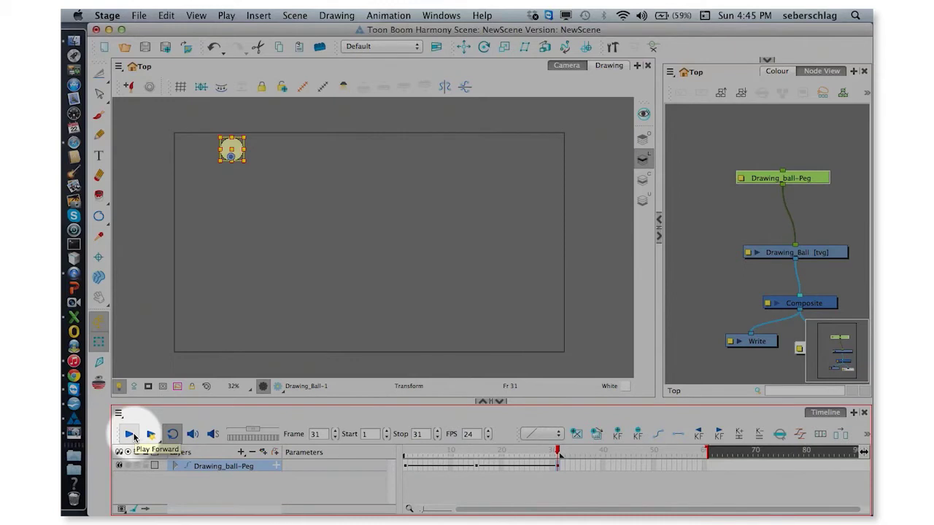
pyautogui.click(132, 435)
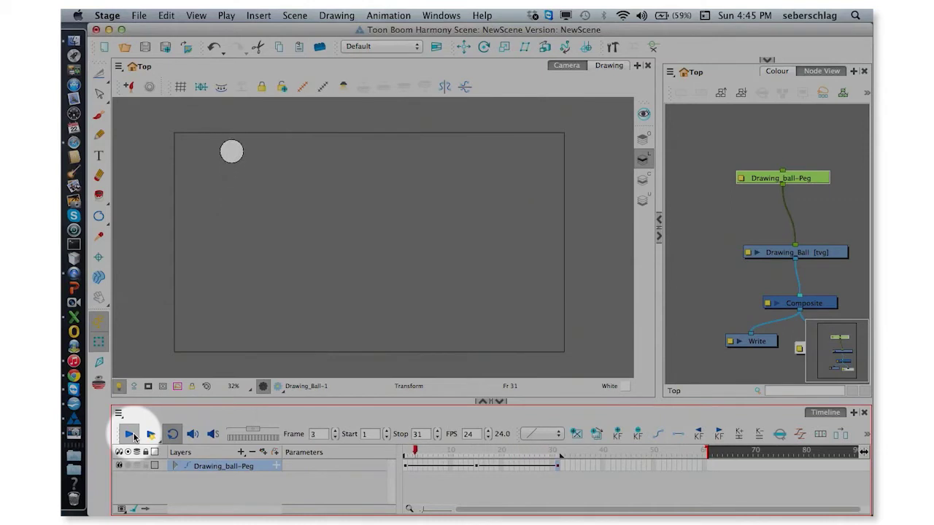
pyautogui.click(130, 435)
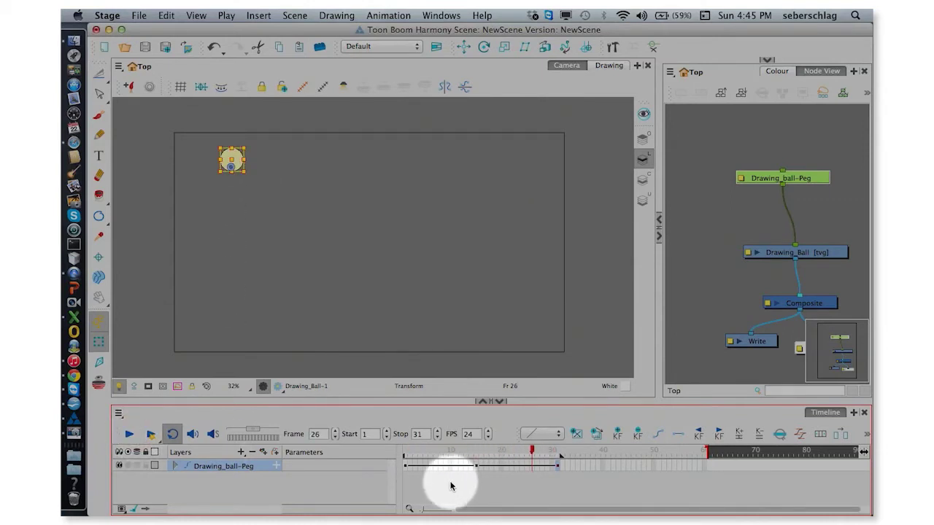
# Compare the ball's poses at frames 1 and 31, then select frames 1–31 on the peg
pyautogui.moveTo(532, 451); pyautogui.dragTo(408, 461)
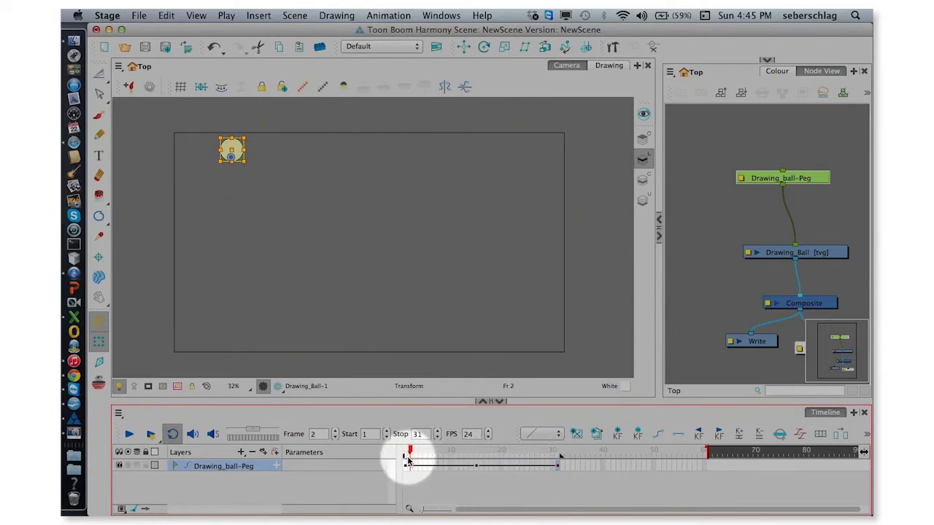
pyautogui.click(410, 453)
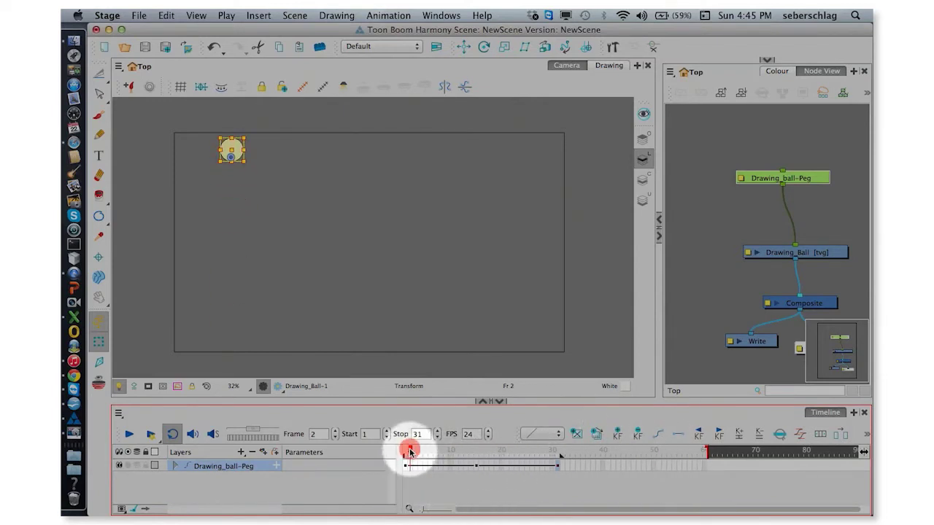
pyautogui.moveTo(410, 452); pyautogui.dragTo(406, 451)
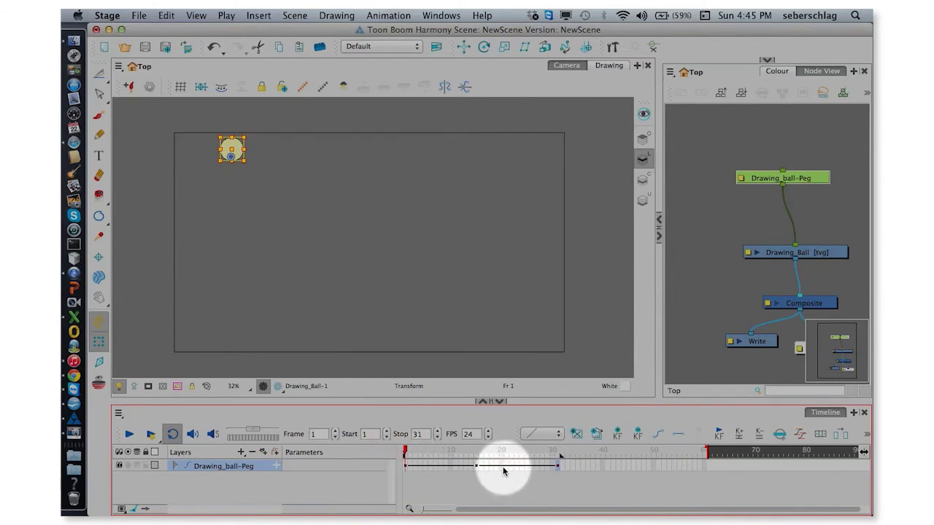
pyautogui.click(557, 460)
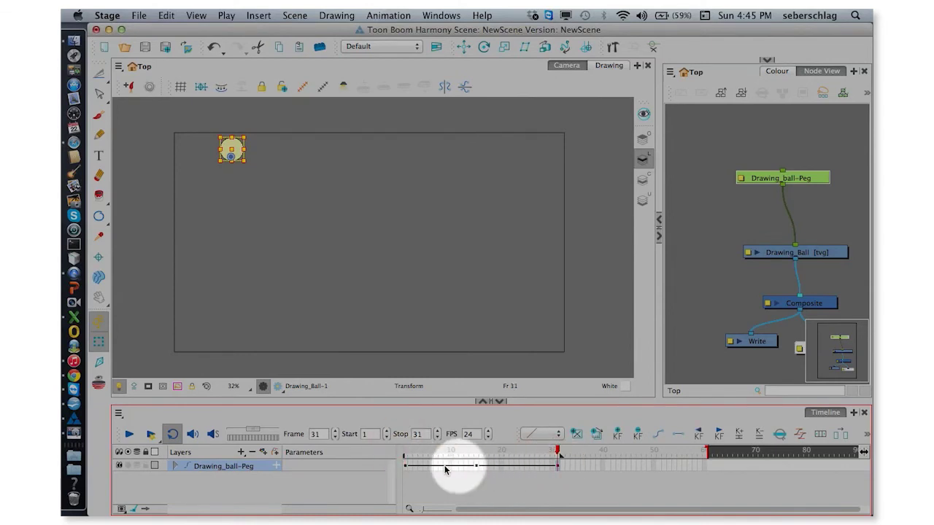
pyautogui.click(406, 467)
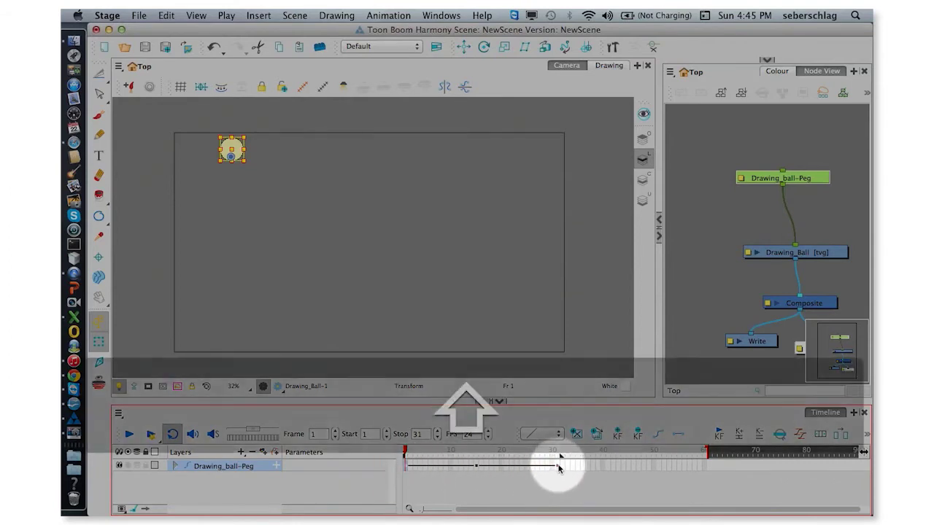
pyautogui.keyDown('shift'); pyautogui.click(559, 467); pyautogui.keyUp('shift')
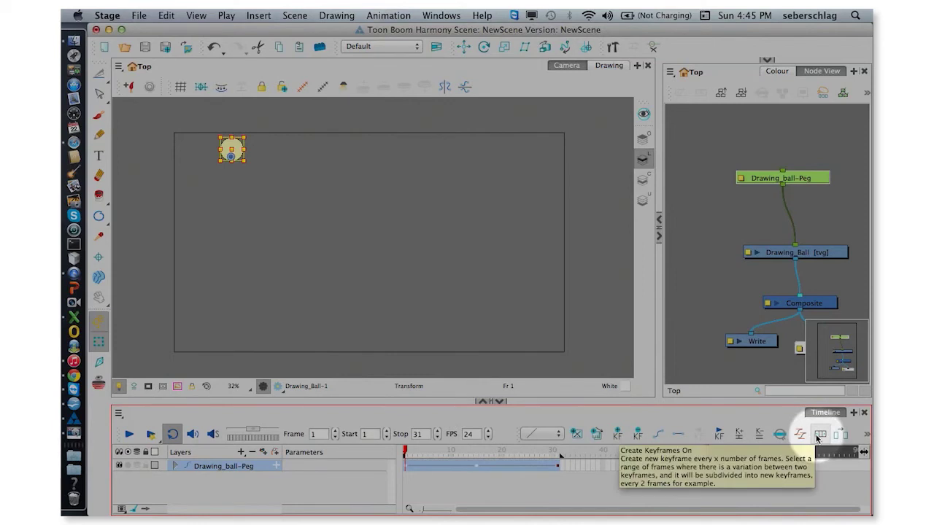
# Create keyframes every 2 frames across frames 1–31 of the ball peg, then return to frame 1
pyautogui.click(820, 436)
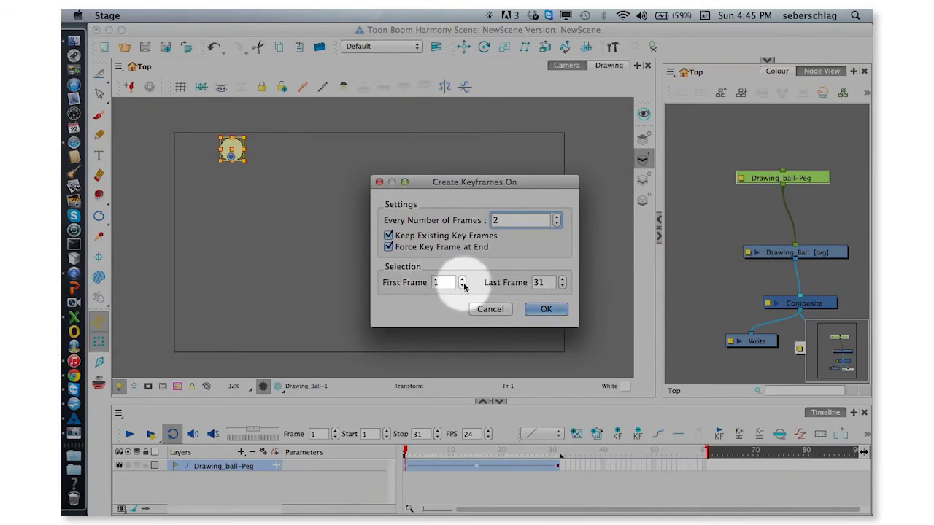
pyautogui.click(547, 309)
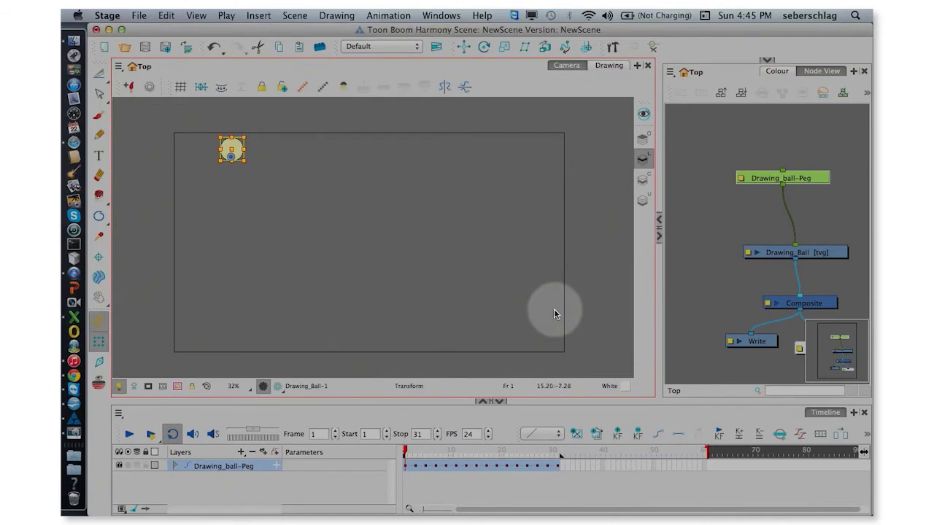
pyautogui.click(406, 451)
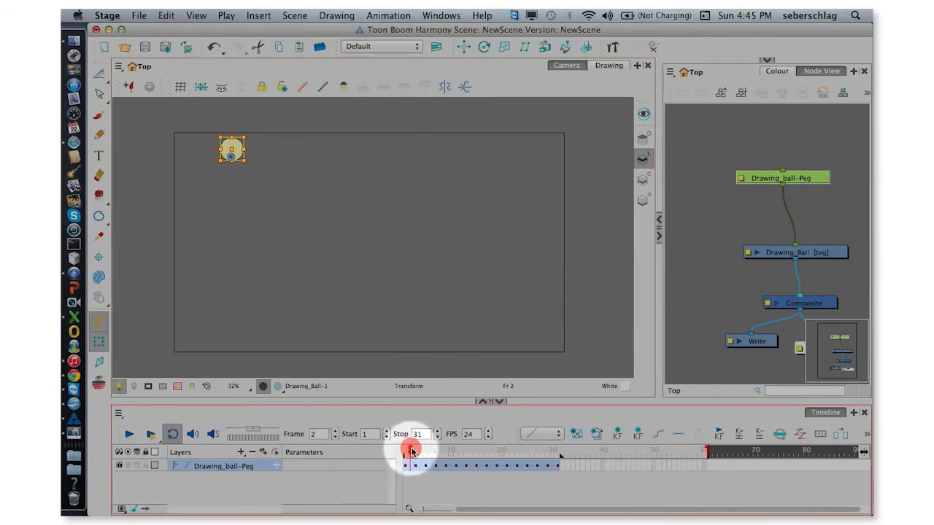
# At frame 15, zoom in on the ball and widen it into a flat squash
pyautogui.moveTo(411, 452)
pyautogui.mouseDown()
pyautogui.moveTo(559, 454)
pyautogui.moveTo(404, 458)
pyautogui.moveTo(483, 453)
pyautogui.mouseUp()
pyautogui.click(247, 311)
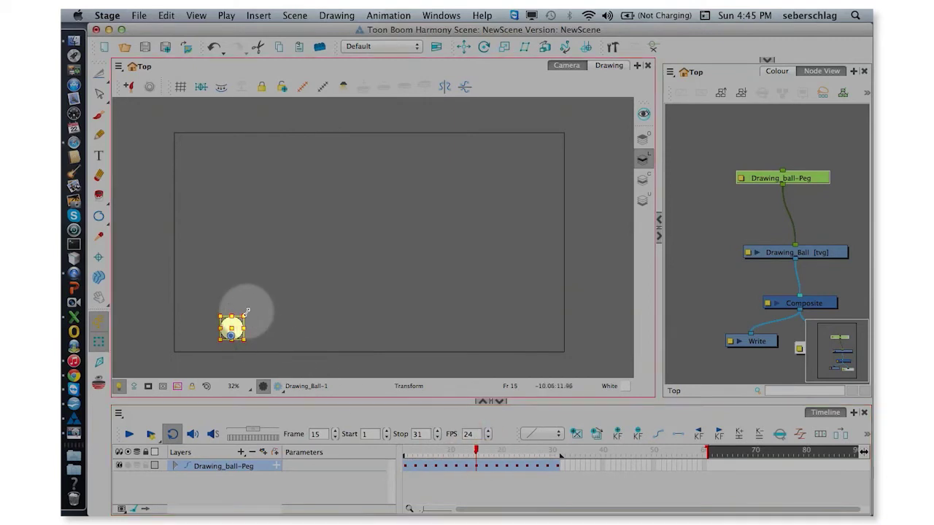
pyautogui.press('2')
pyautogui.moveTo(280, 309)
pyautogui.mouseDown()
pyautogui.moveTo(294, 260)
pyautogui.moveTo(282, 257)
pyautogui.moveTo(355, 236)
pyautogui.moveTo(303, 240)
pyautogui.moveTo(299, 228)
pyautogui.mouseUp()
pyautogui.press('2')
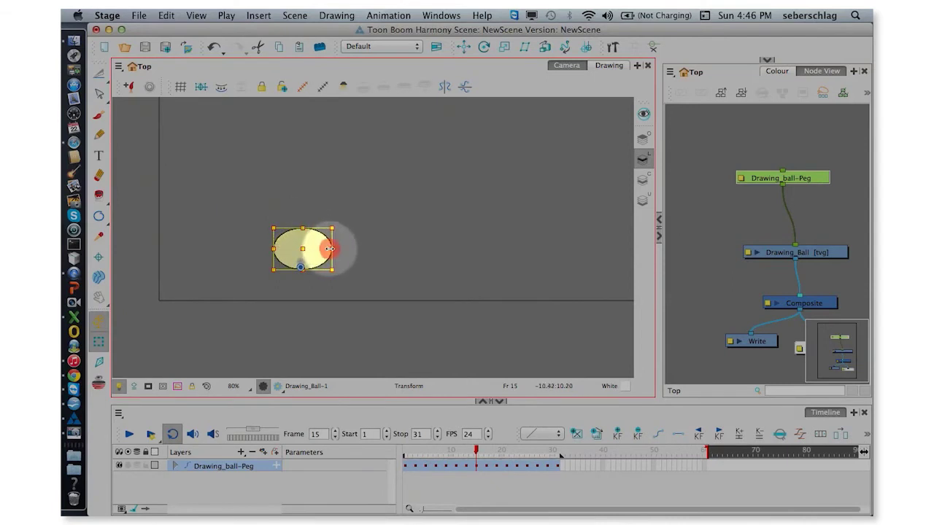
pyautogui.moveTo(330, 249); pyautogui.dragTo(343, 249)
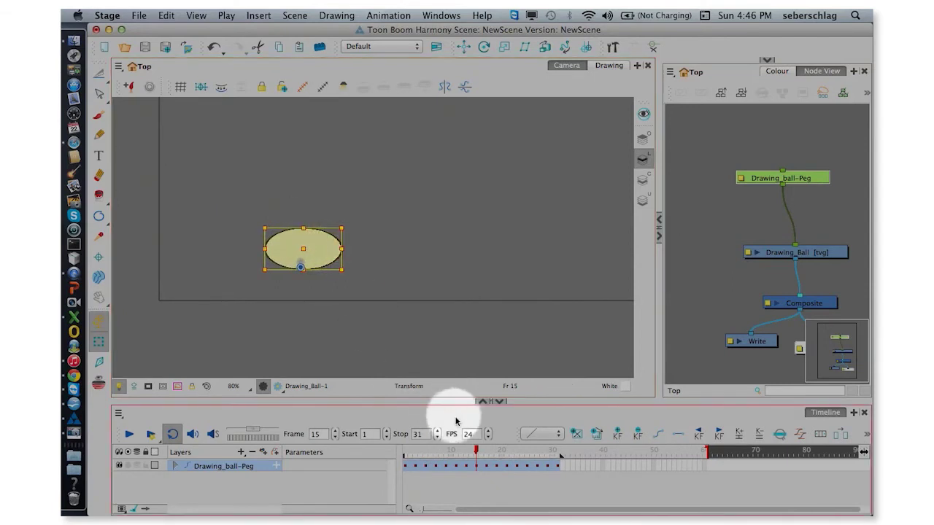
# Reveal the Drawing_Ball layer and scrub into frame 15 to review the squash
pyautogui.moveTo(474, 452); pyautogui.dragTo(414, 462)
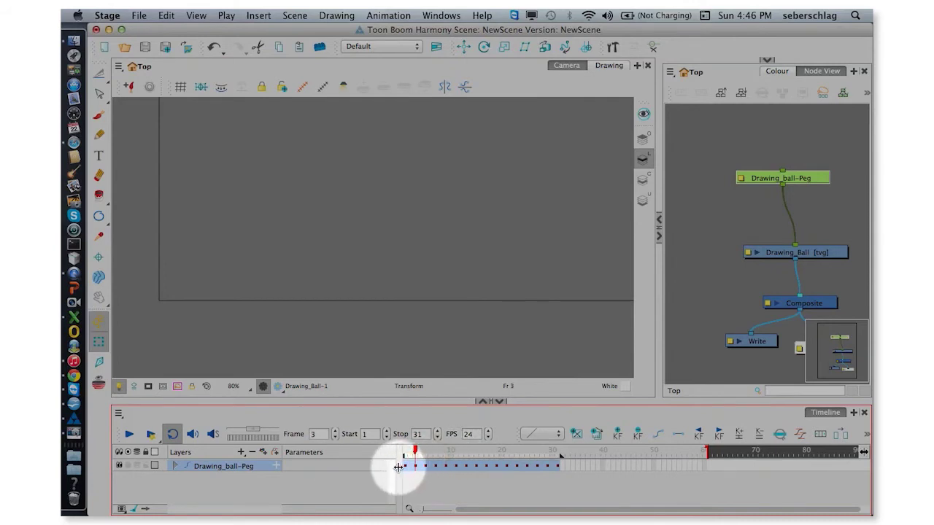
pyautogui.click(174, 467)
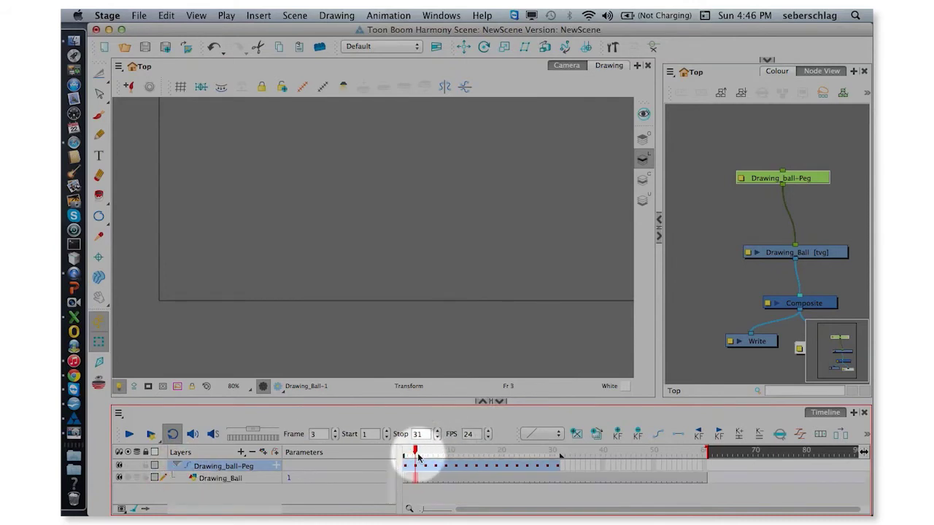
pyautogui.moveTo(416, 451)
pyautogui.mouseDown()
pyautogui.moveTo(398, 457)
pyautogui.moveTo(492, 455)
pyautogui.moveTo(475, 458)
pyautogui.mouseUp()
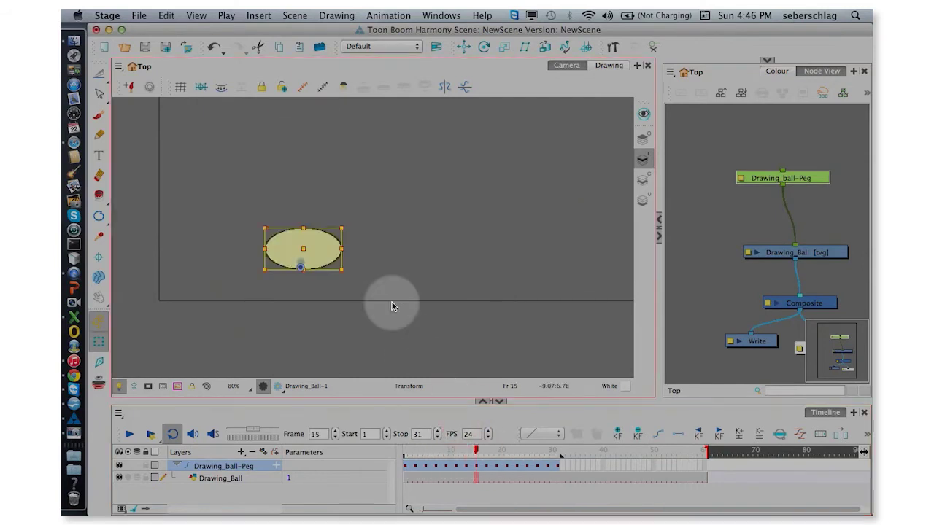
pyautogui.press('1')
pyautogui.press('1')
pyautogui.click(474, 458)
pyautogui.moveTo(475, 454)
pyautogui.mouseDown()
pyautogui.moveTo(454, 451)
pyautogui.moveTo(474, 452)
pyautogui.moveTo(466, 451)
pyautogui.mouseUp()
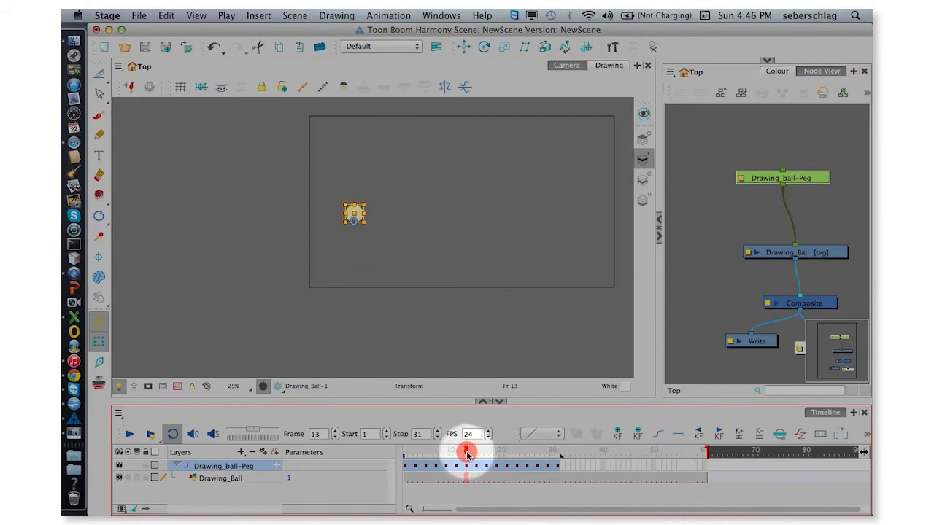
# At frame 13, turn on onion skin, lower the ball and stretch it into a tall oval
pyautogui.press('2')
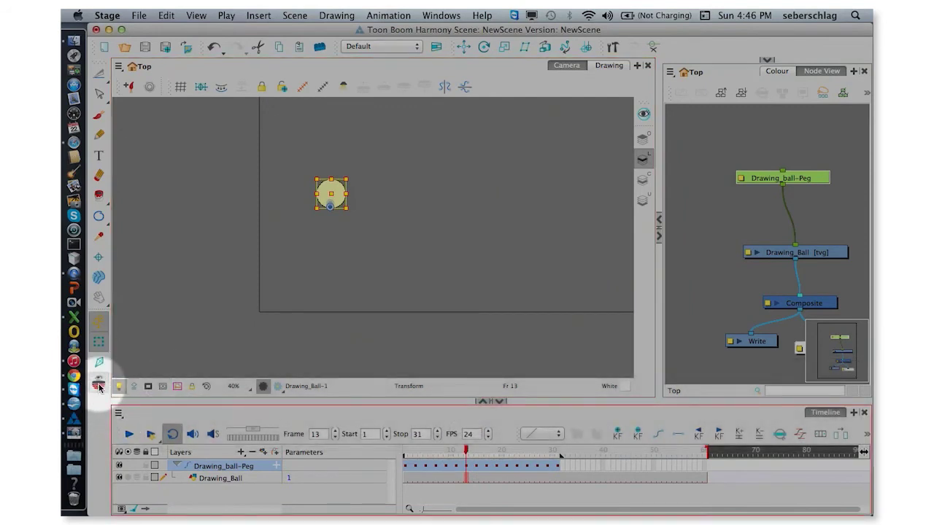
pyautogui.click(98, 384)
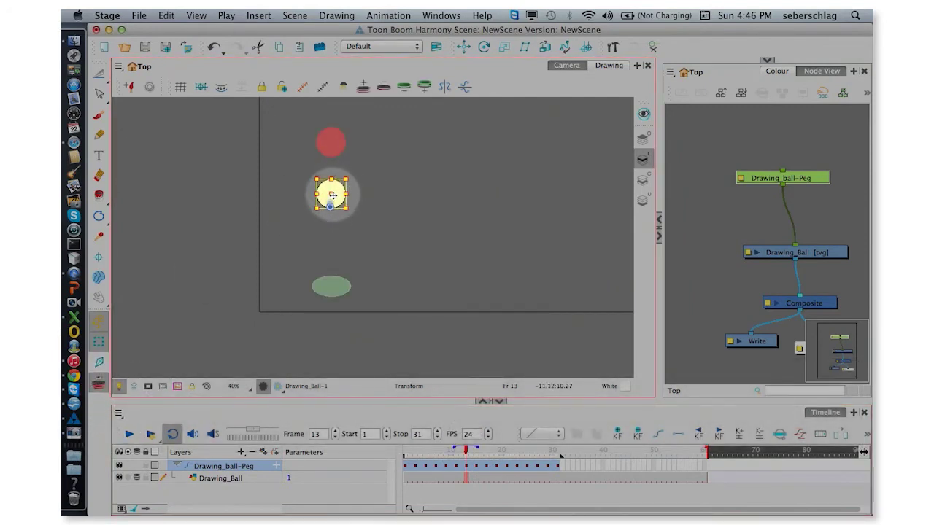
pyautogui.moveTo(334, 197); pyautogui.dragTo(333, 251)
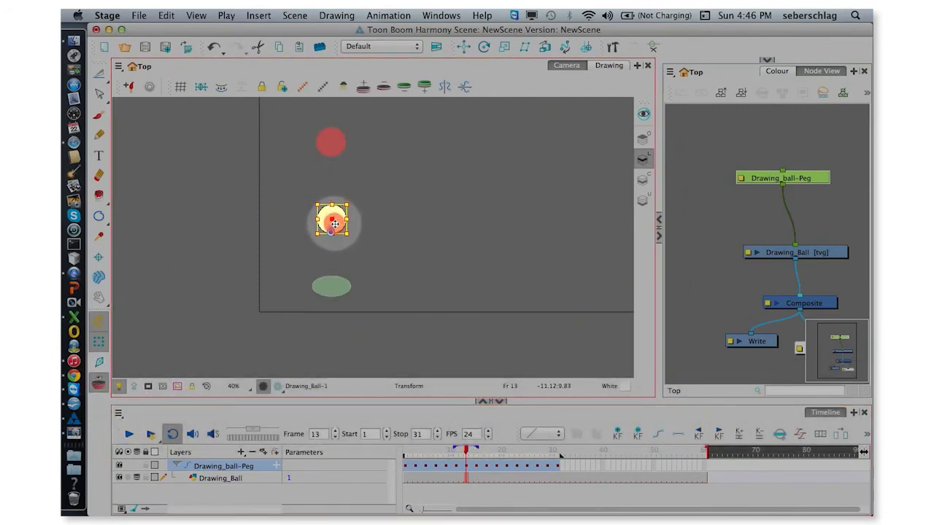
pyautogui.press('shift')
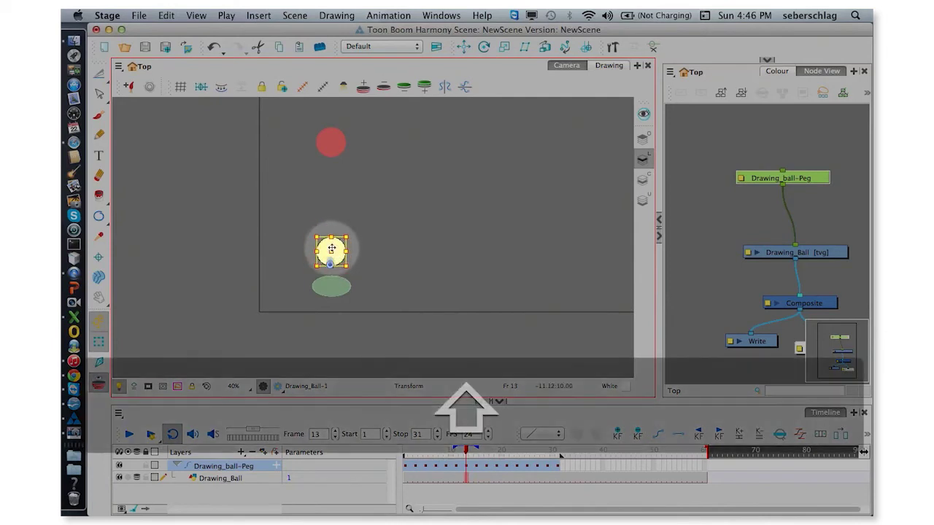
pyautogui.moveTo(332, 235); pyautogui.dragTo(335, 224)
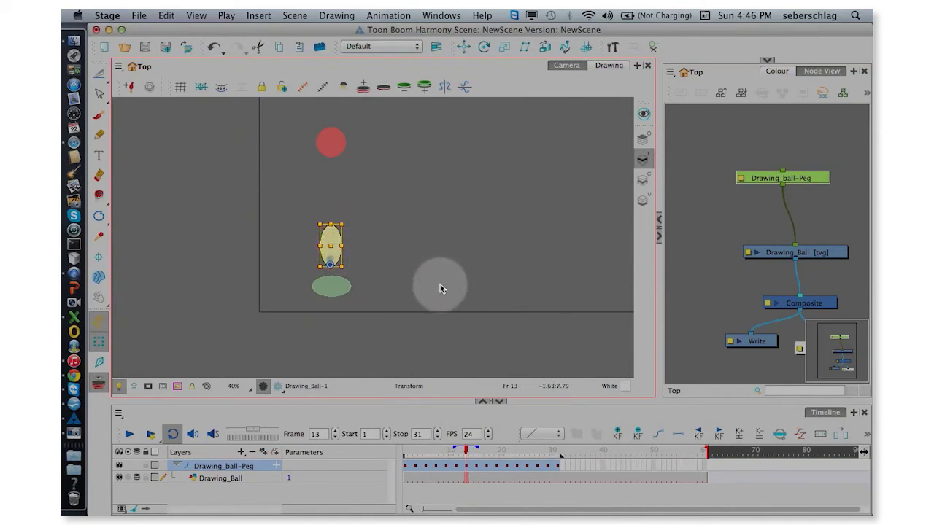
pyautogui.press('space')
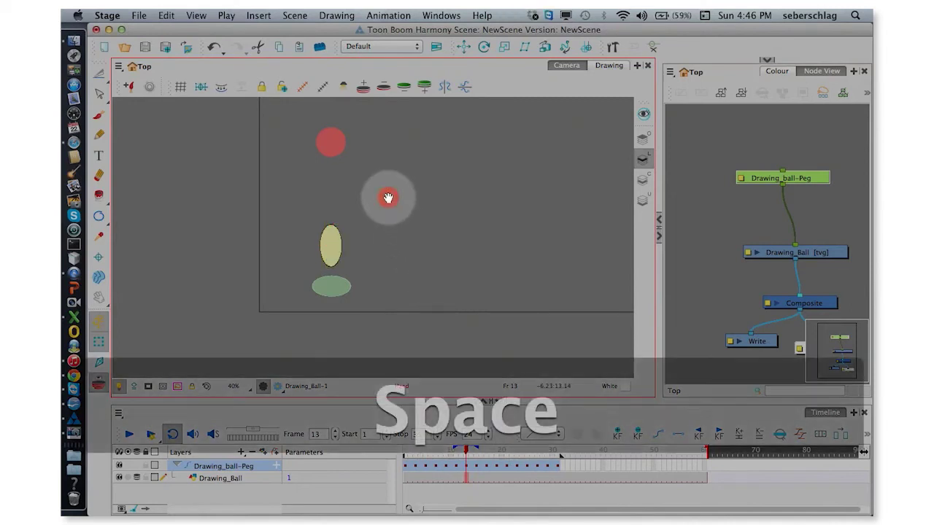
pyautogui.moveTo(385, 198); pyautogui.dragTo(395, 188)
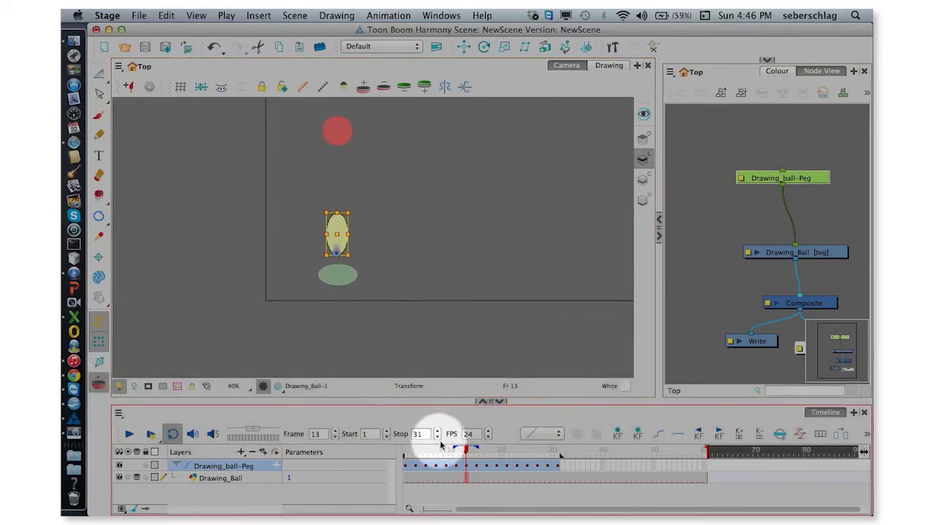
# Remove the extra keyframes around frames 7–11 on the ball peg and check the fall
pyautogui.click(455, 465)
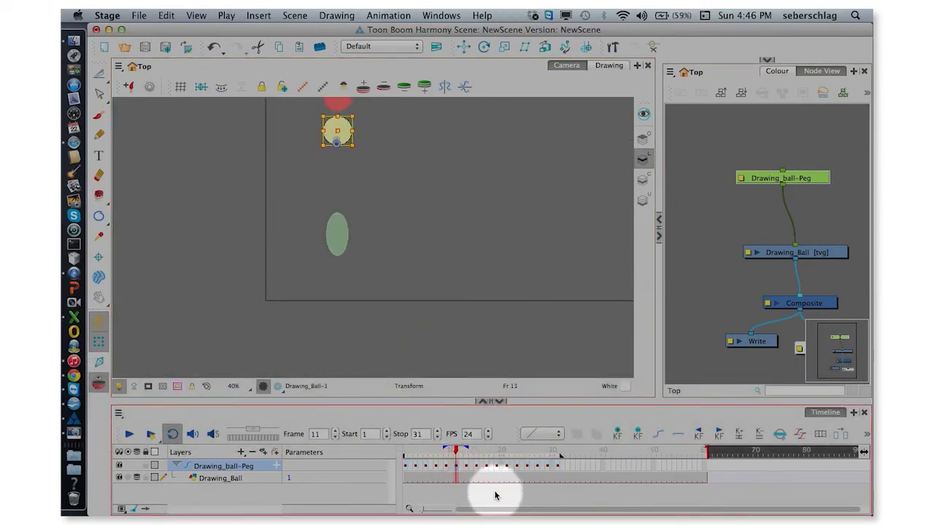
pyautogui.click(638, 435)
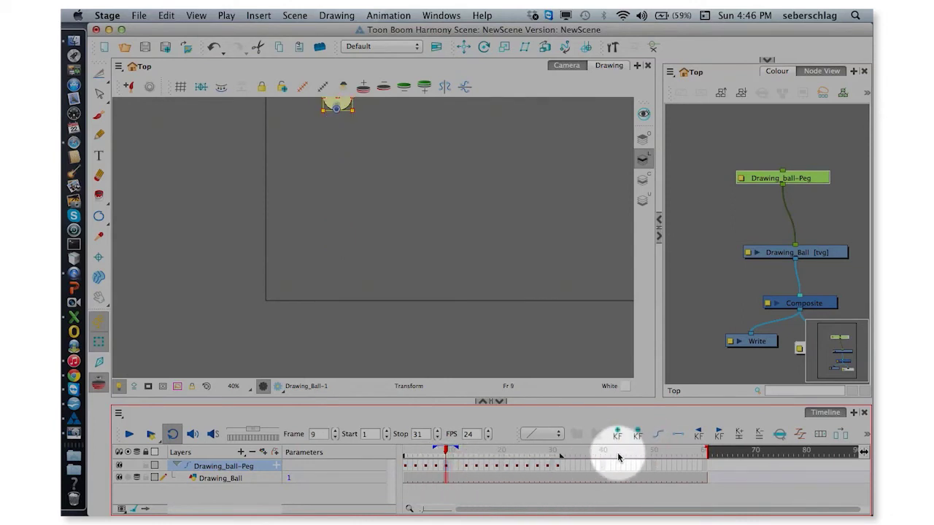
pyautogui.click(437, 468)
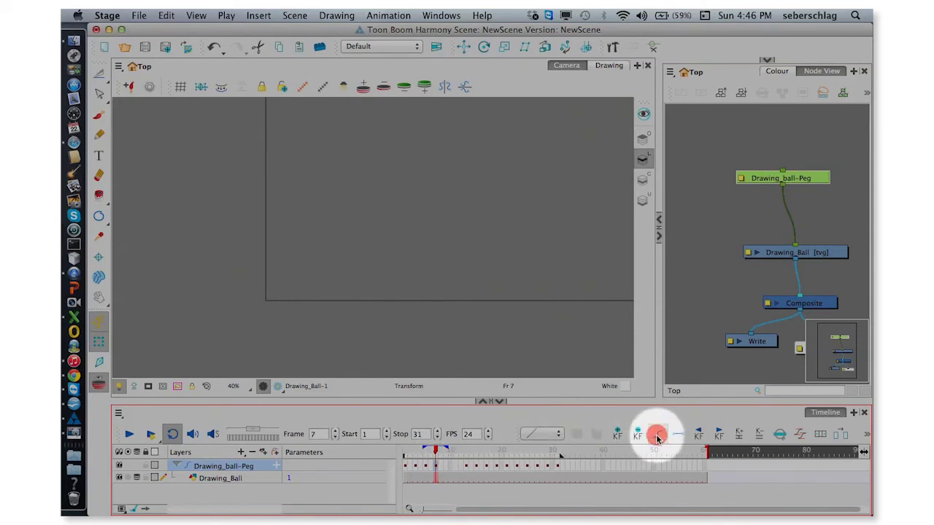
pyautogui.click(657, 436)
pyautogui.press('space')
pyautogui.click(453, 468)
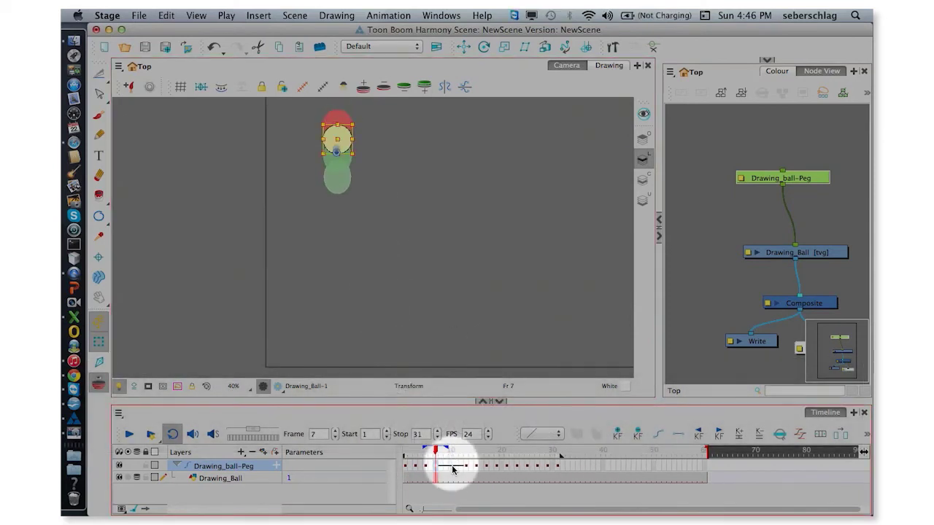
pyautogui.moveTo(438, 453); pyautogui.dragTo(455, 453)
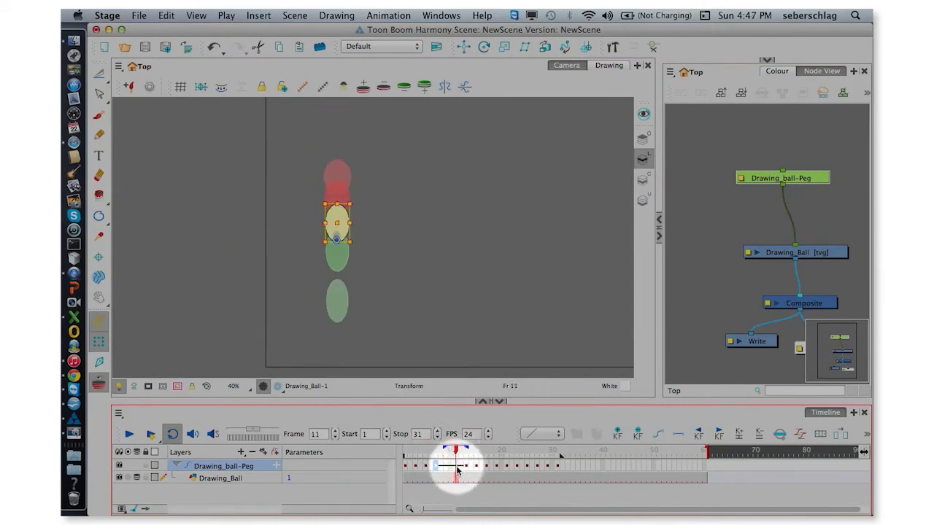
pyautogui.click(455, 467)
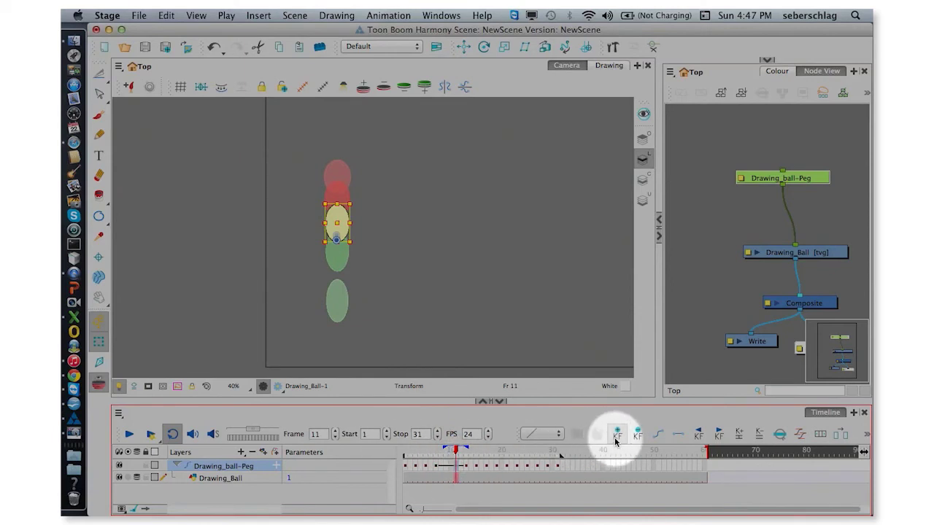
# Add a keyframe at frame 11, turn off onion skin, and rewind to frame 1
pyautogui.click(616, 438)
pyautogui.click(446, 467)
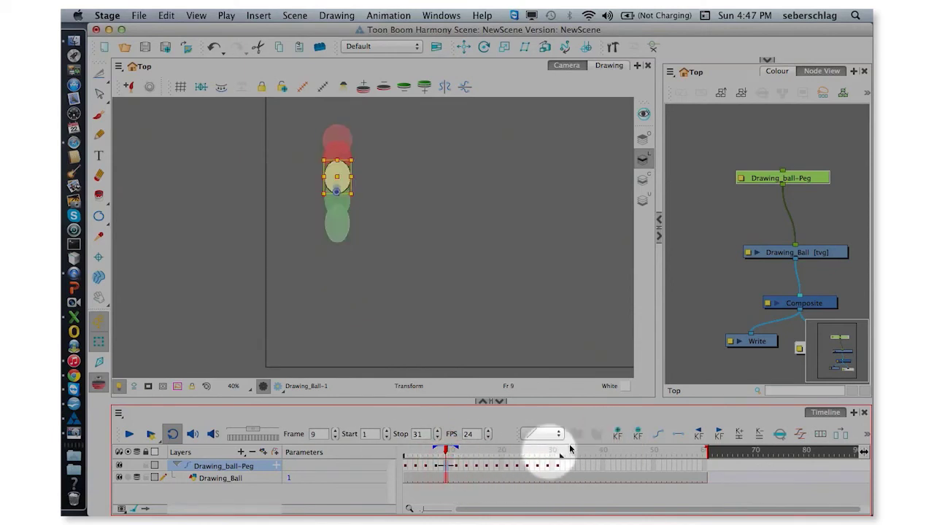
pyautogui.click(440, 467)
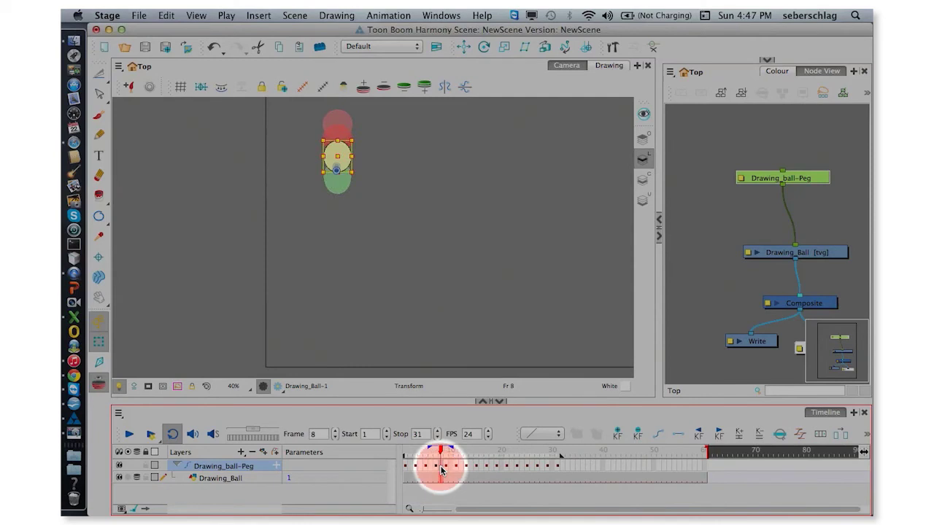
pyautogui.click(680, 436)
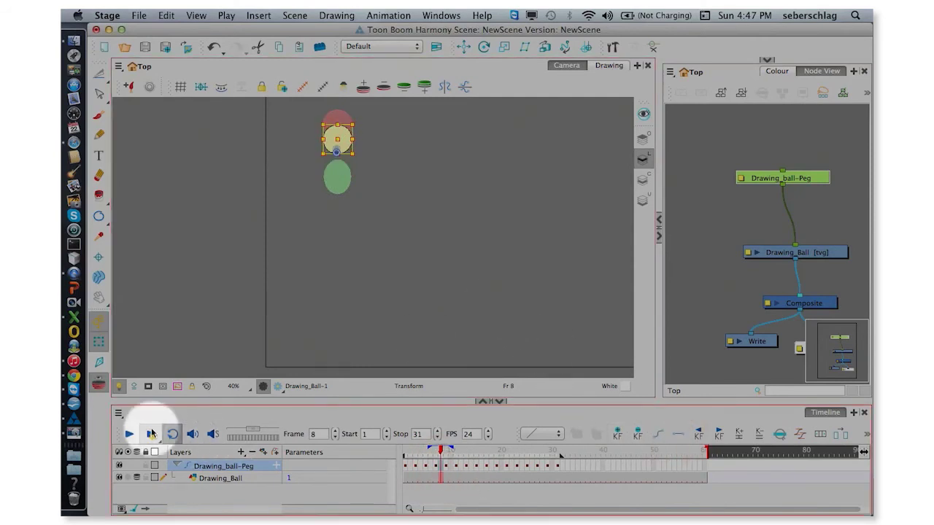
pyautogui.click(99, 386)
pyautogui.moveTo(493, 219); pyautogui.dragTo(493, 233)
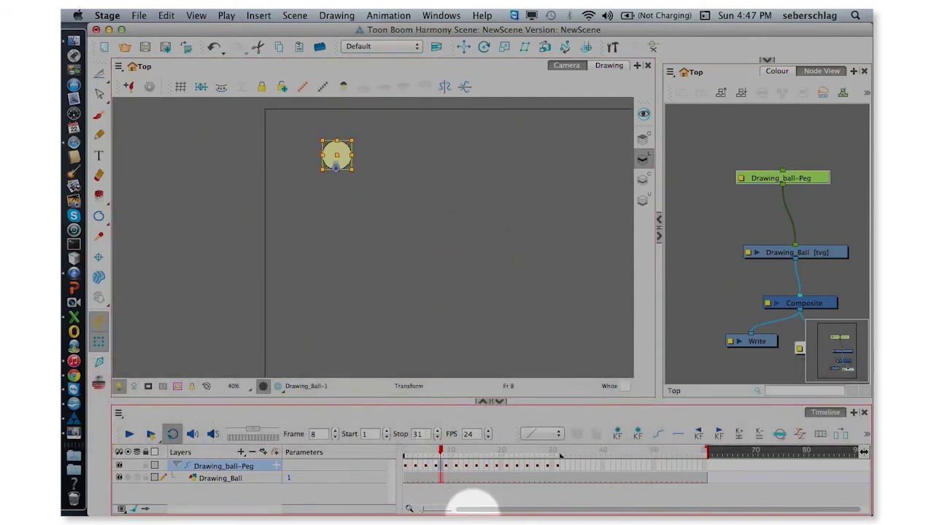
pyautogui.moveTo(438, 450); pyautogui.dragTo(404, 450)
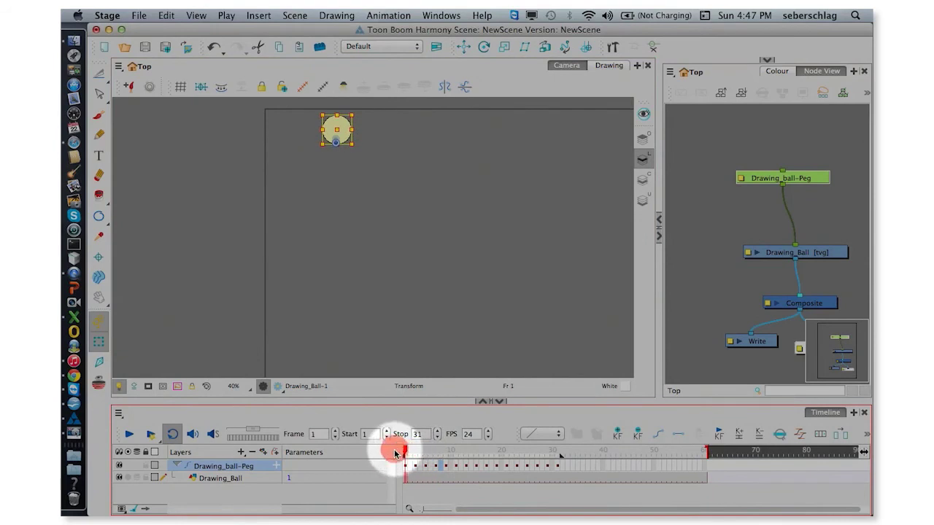
pyautogui.click(129, 433)
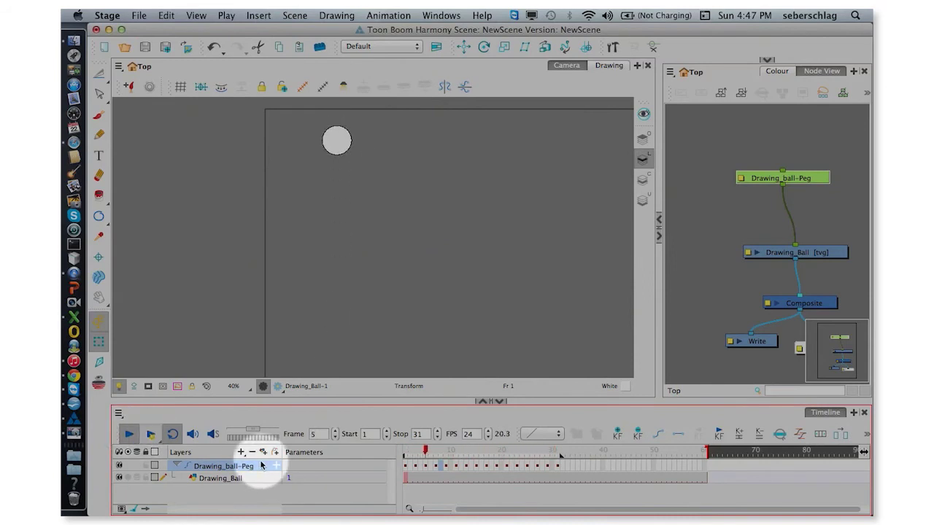
pyautogui.click(129, 435)
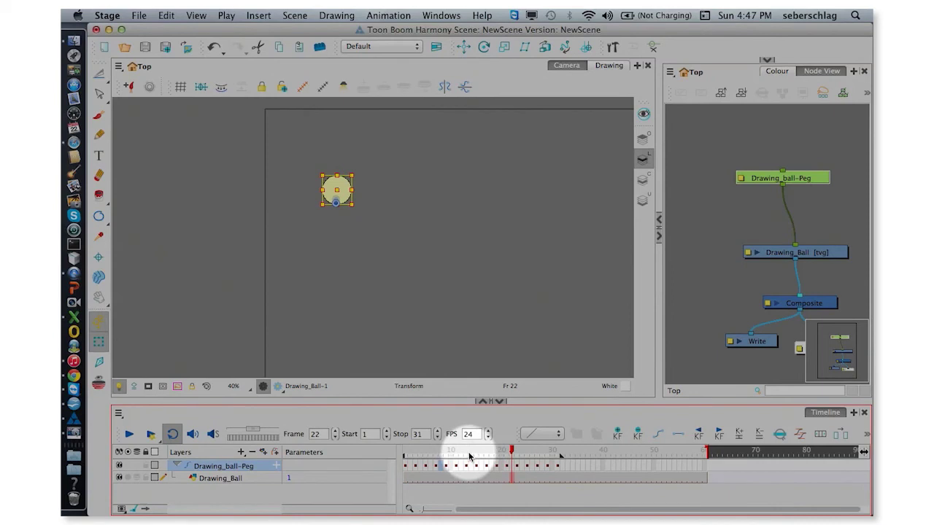
pyautogui.moveTo(471, 452); pyautogui.dragTo(486, 453)
pyautogui.click(336, 265)
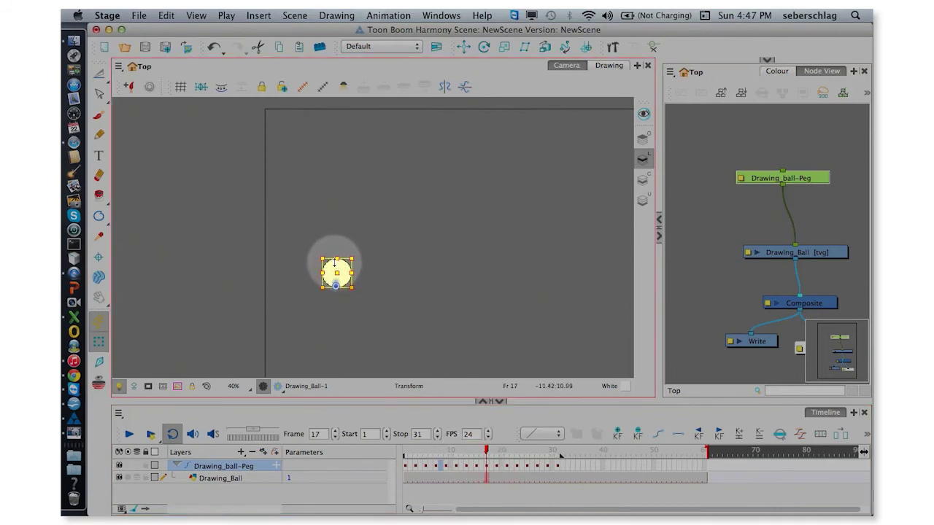
# At frame 17, stretch the ball taller and narrower, then move it lower
pyautogui.press('2')
pyautogui.keyDown('shift'); pyautogui.click(339, 252); pyautogui.keyUp('shift')
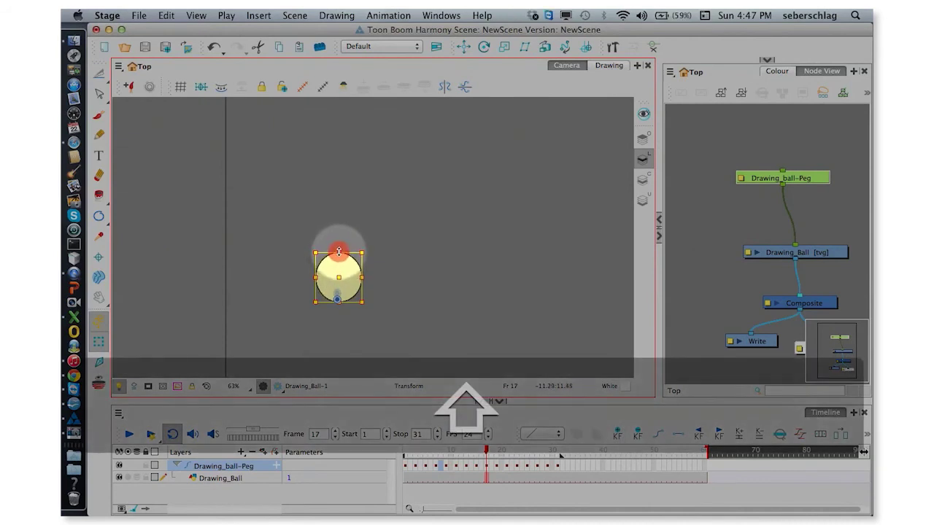
pyautogui.moveTo(339, 252); pyautogui.dragTo(339, 244)
pyautogui.click(361, 275)
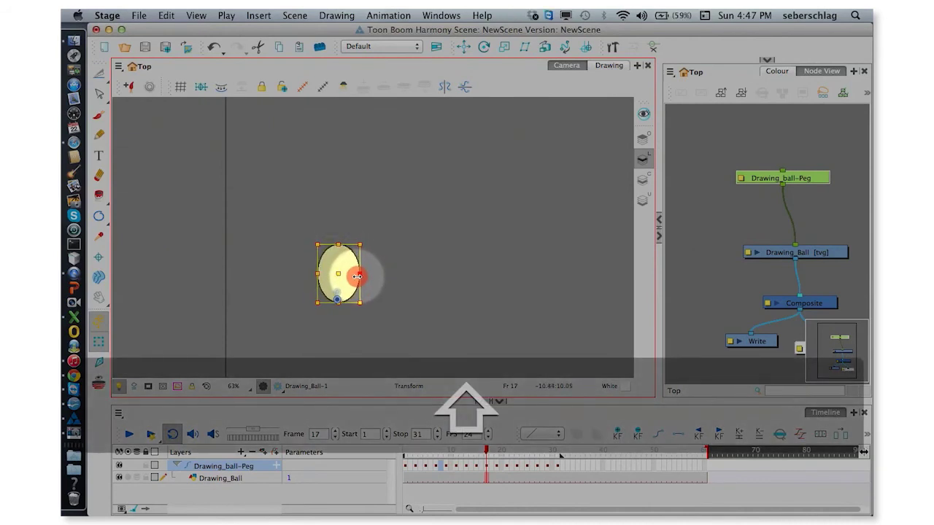
pyautogui.moveTo(358, 276); pyautogui.dragTo(354, 276)
pyautogui.click(229, 356)
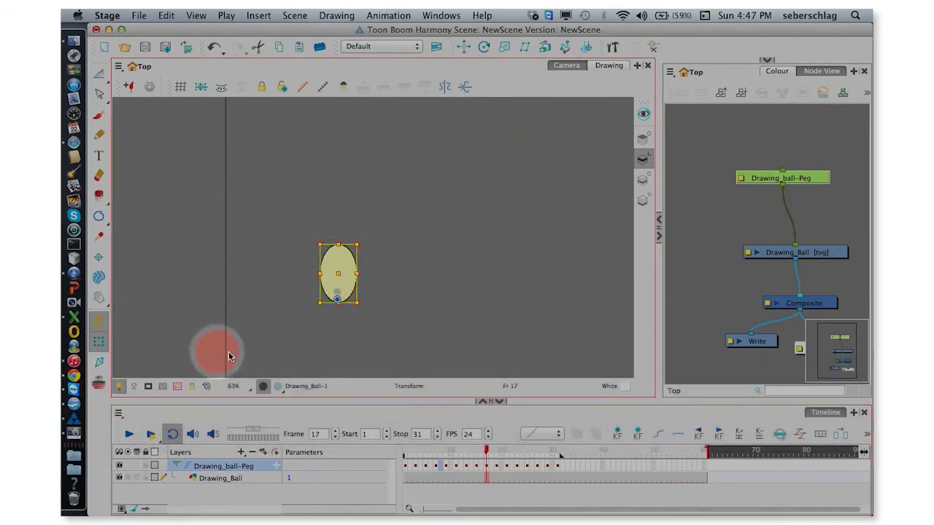
pyautogui.click(98, 384)
pyautogui.press('1')
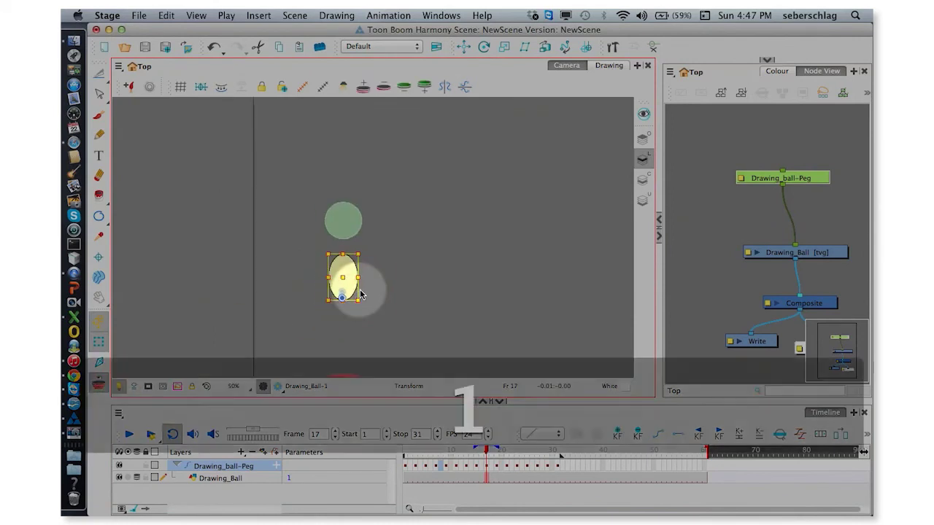
pyautogui.scroll(-2, 361, 294)
pyautogui.moveTo(386, 303); pyautogui.dragTo(356, 235)
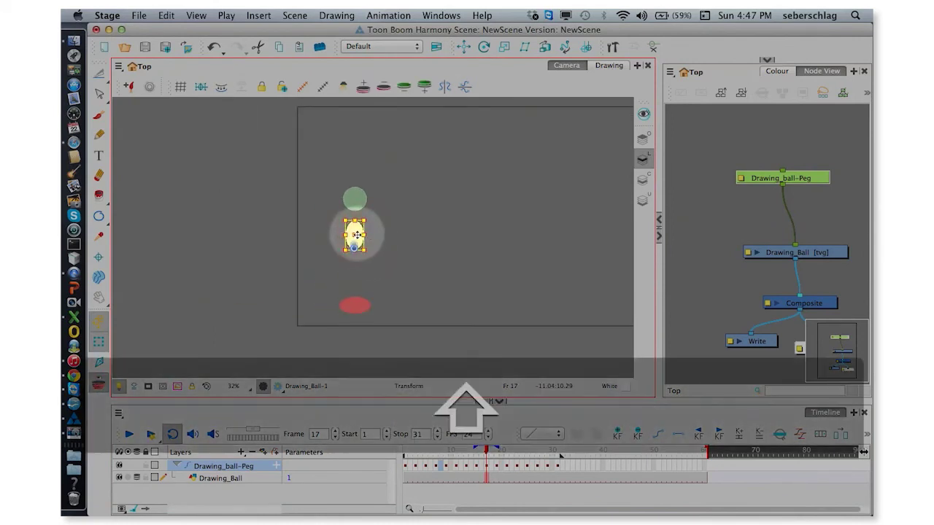
pyautogui.moveTo(357, 235); pyautogui.dragTo(359, 280)
# Reposition the stretched ball at frame 19, lowering it then nudging it slightly up
pyautogui.click(511, 472)
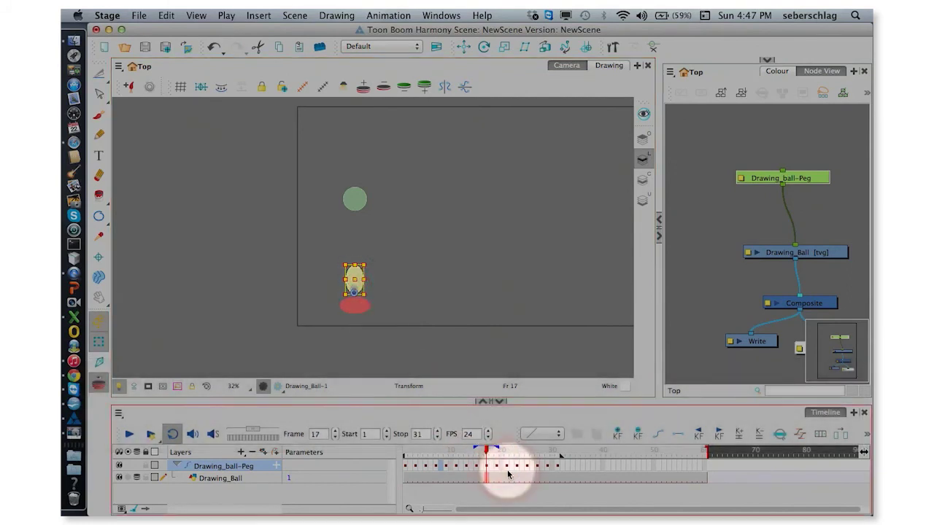
pyautogui.click(497, 467)
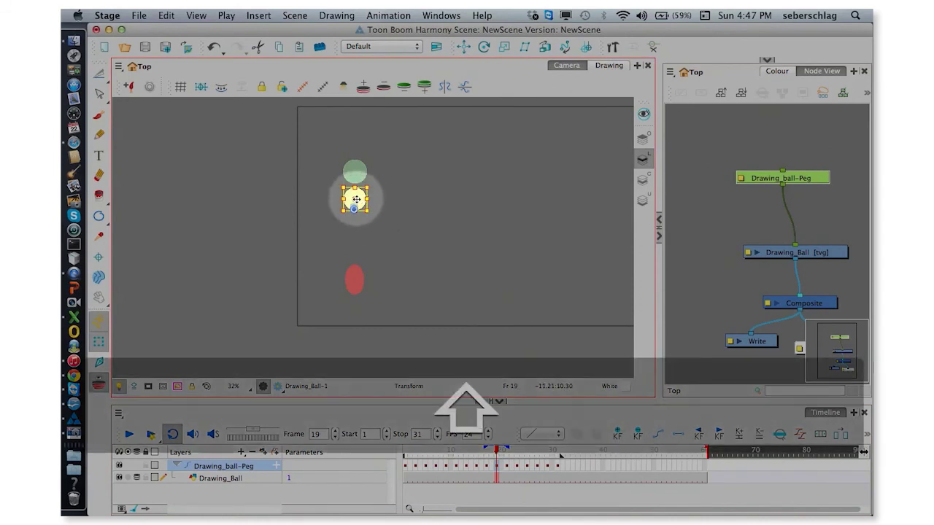
pyautogui.moveTo(355, 199); pyautogui.dragTo(355, 229)
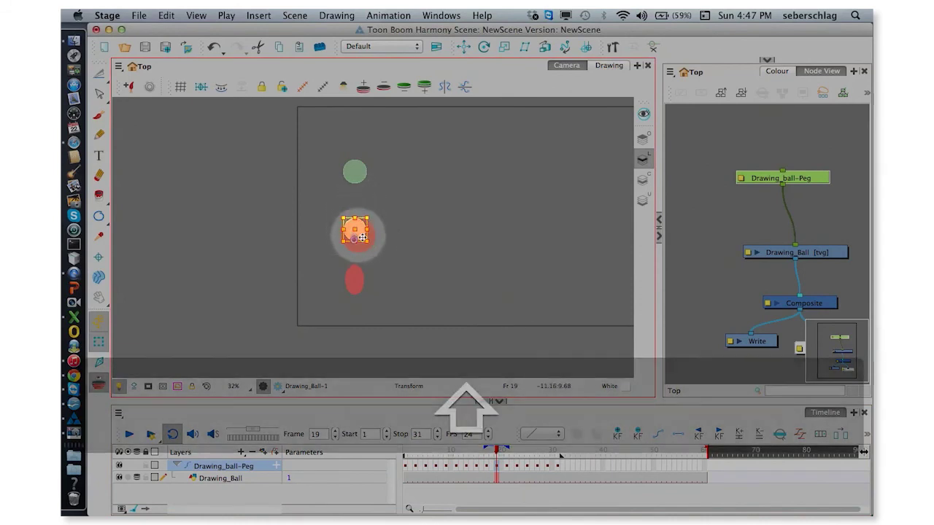
pyautogui.press('2')
pyautogui.press('shift')
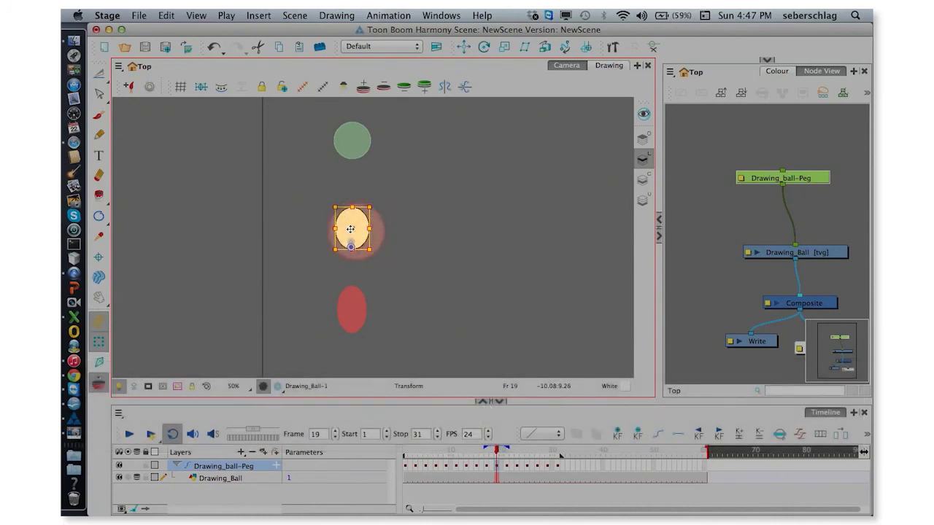
pyautogui.moveTo(351, 227); pyautogui.dragTo(350, 208)
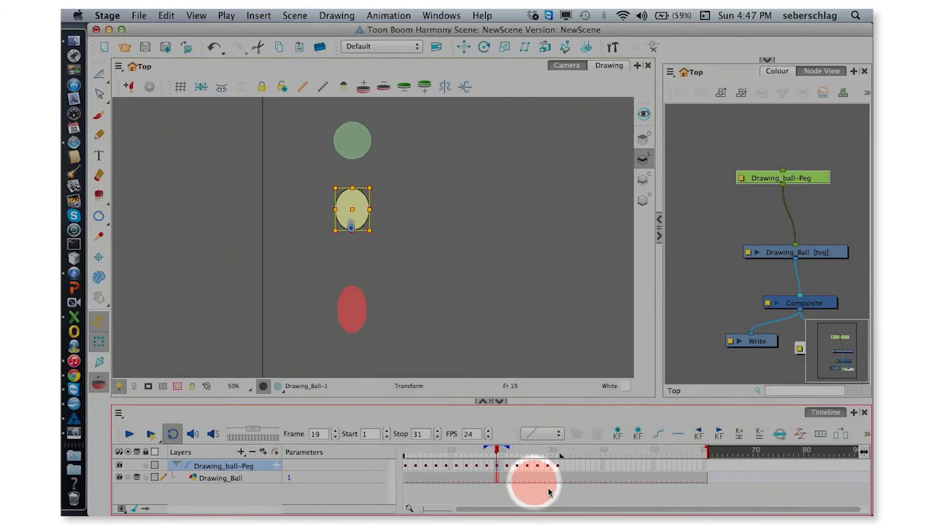
pyautogui.moveTo(497, 448); pyautogui.dragTo(405, 454)
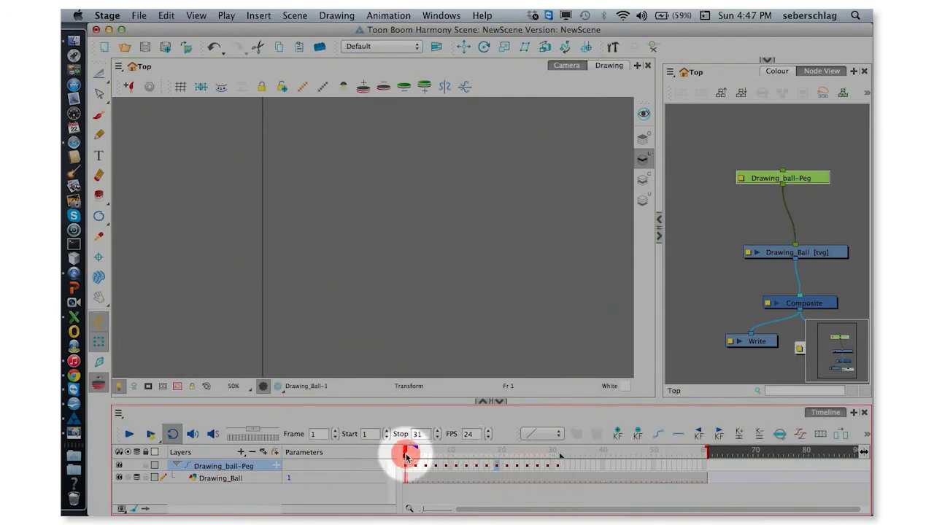
# Zoom out, play the finished bounce on a loop, then switch to QuickTime Player
pyautogui.press('1')
pyautogui.press('space')
pyautogui.moveTo(303, 283)
pyautogui.mouseDown()
pyautogui.moveTo(288, 295)
pyautogui.moveTo(294, 325)
pyautogui.mouseUp()
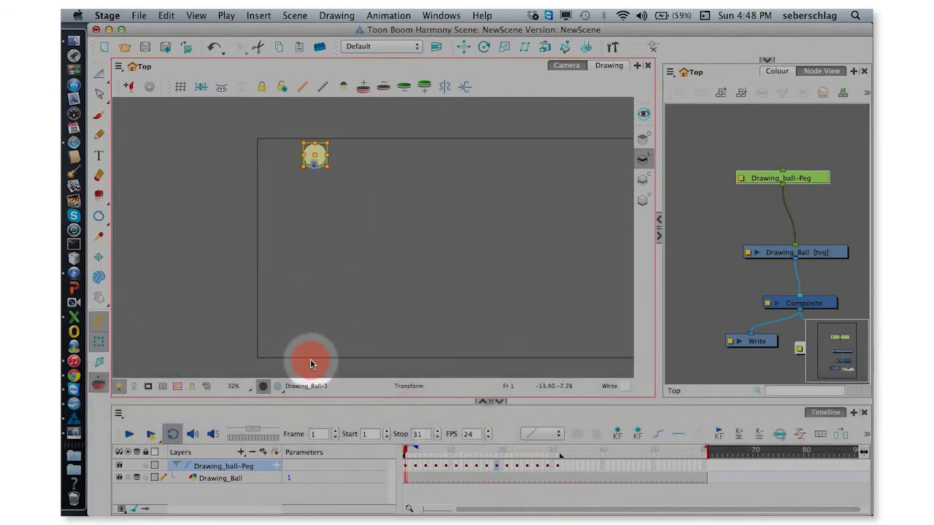
pyautogui.click(133, 436)
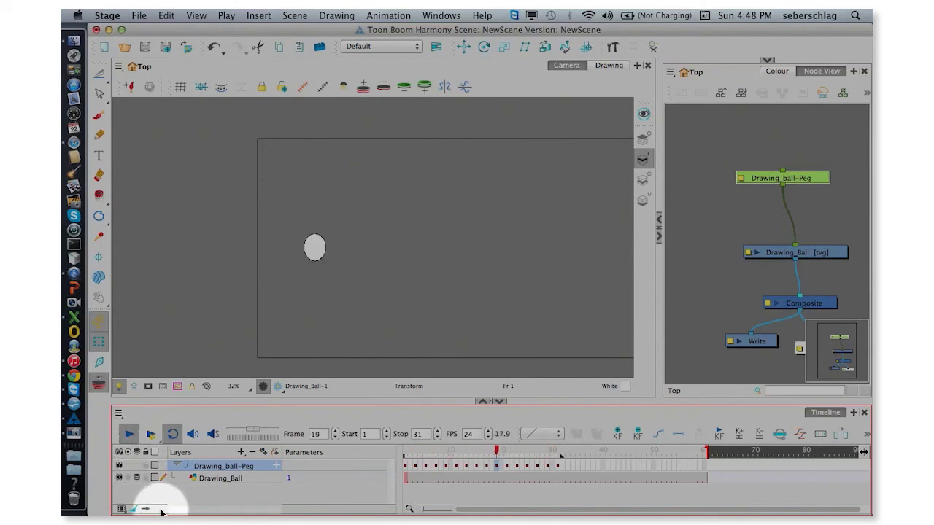
pyautogui.press('ctrl+super+Escape')
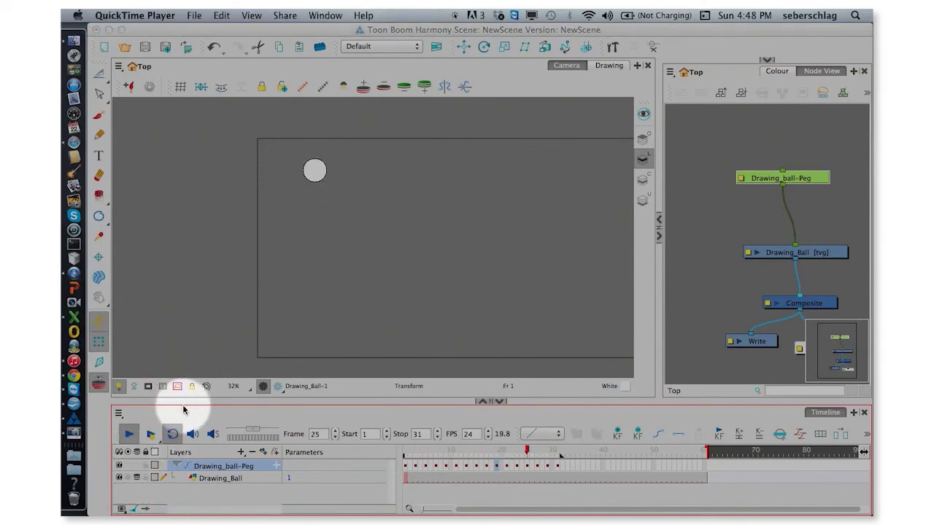